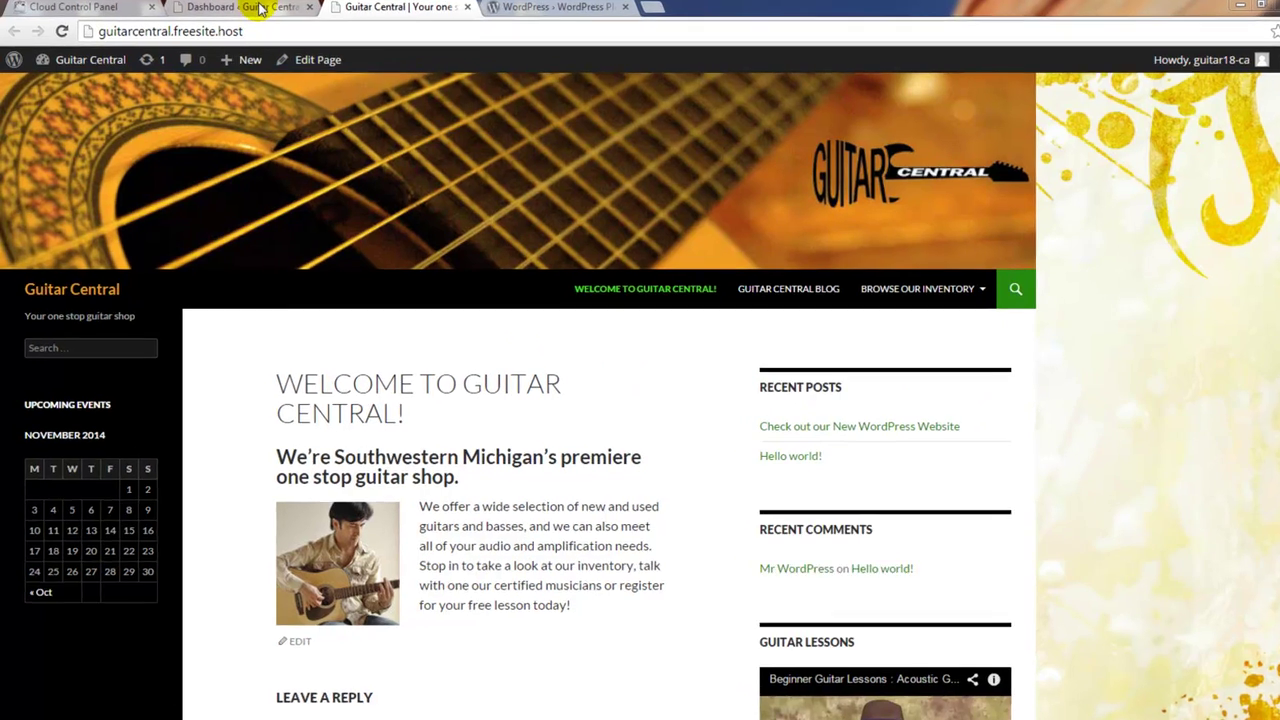
- Open the list of installed plugins in the Guitar Central site's WordPress admin
left_click(254, 12)
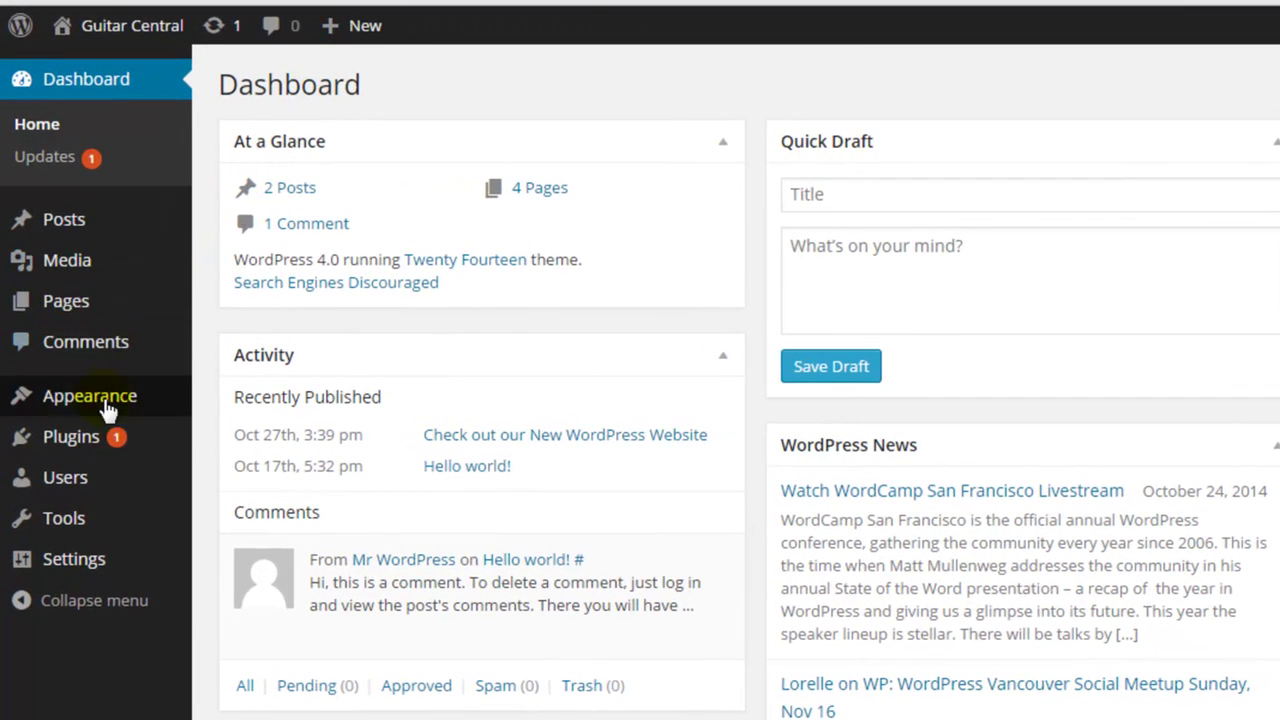
mouse_move(92, 450)
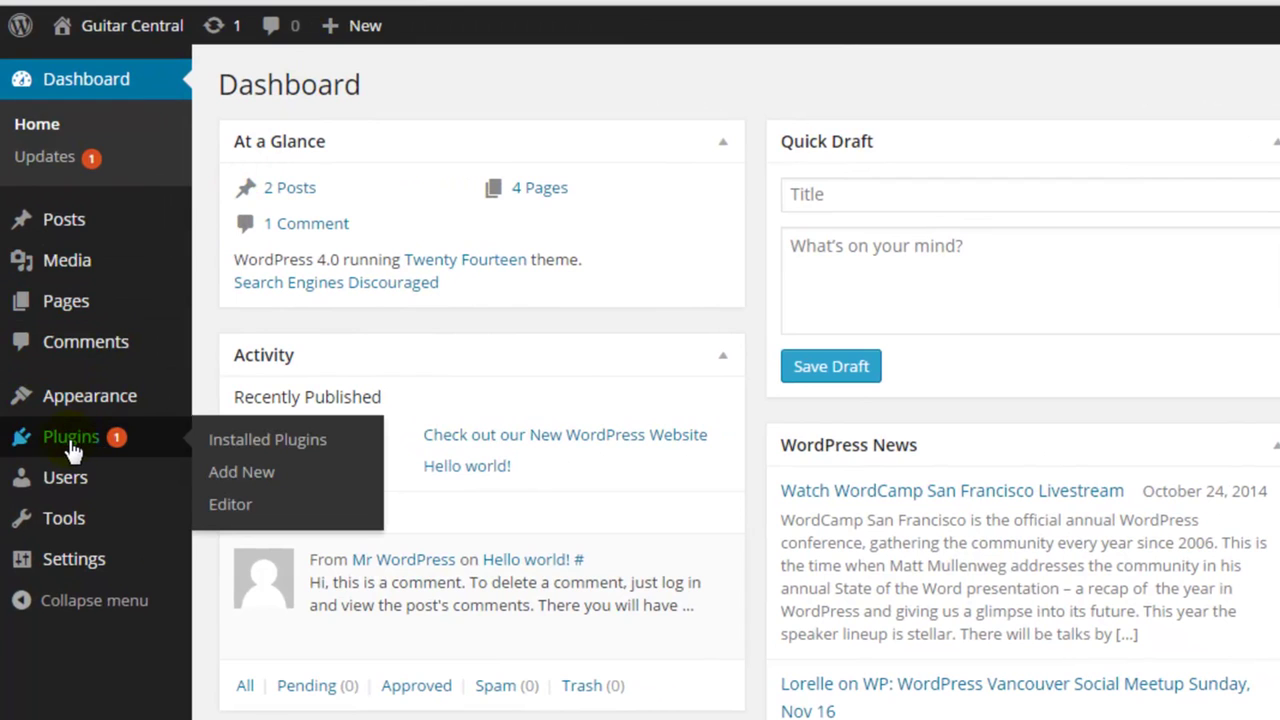
left_click(72, 448)
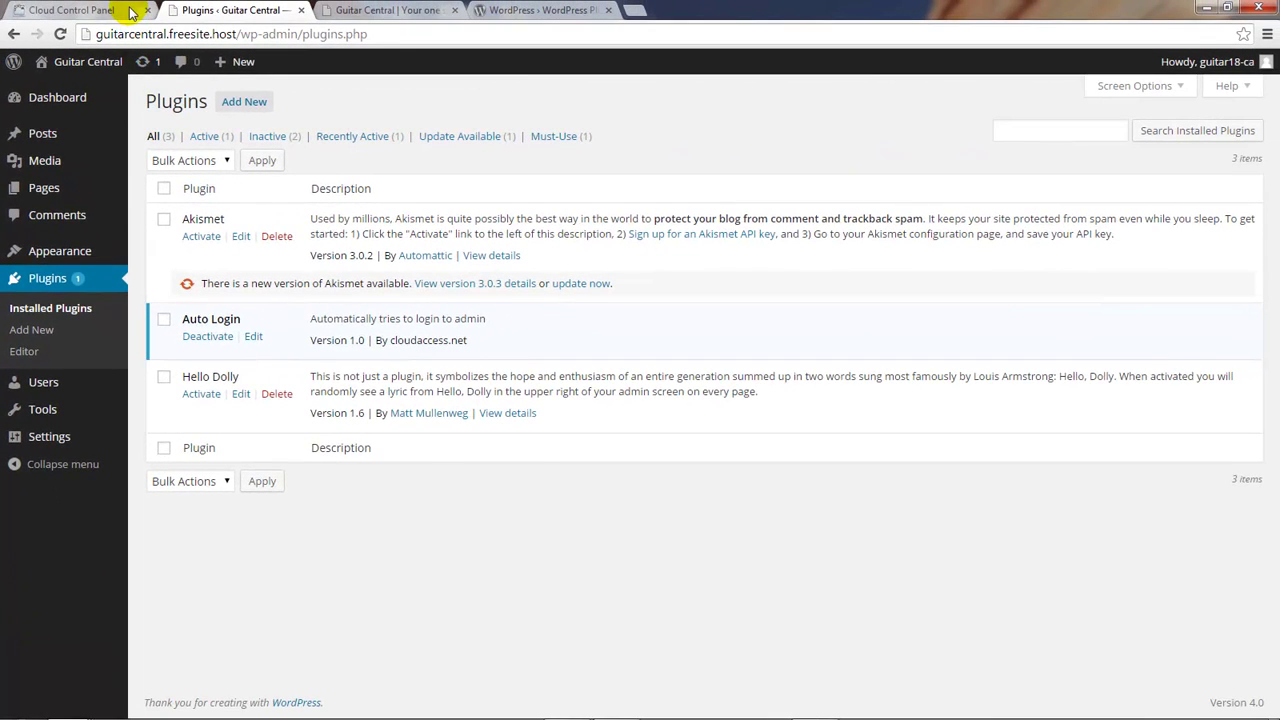
- Switch to the Cloud Control Panel and expand the Application section of guitarcentral.freesite.host
left_click(131, 12)
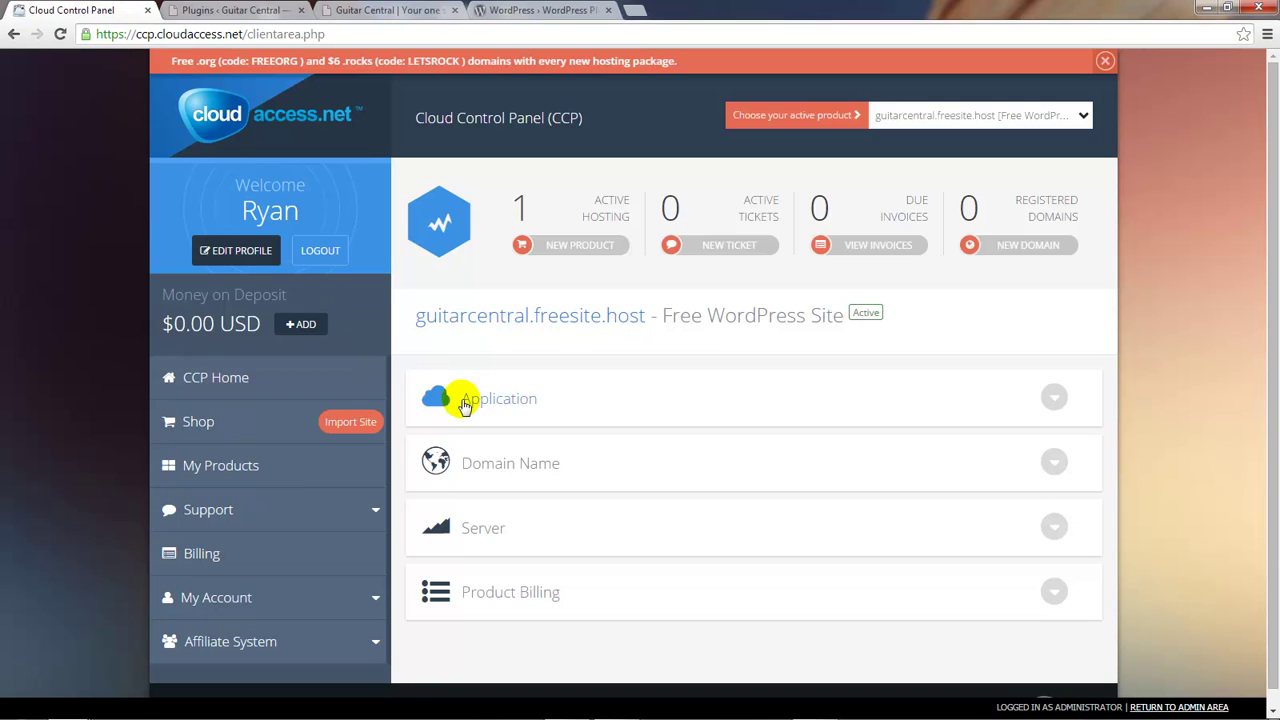
left_click(1053, 398)
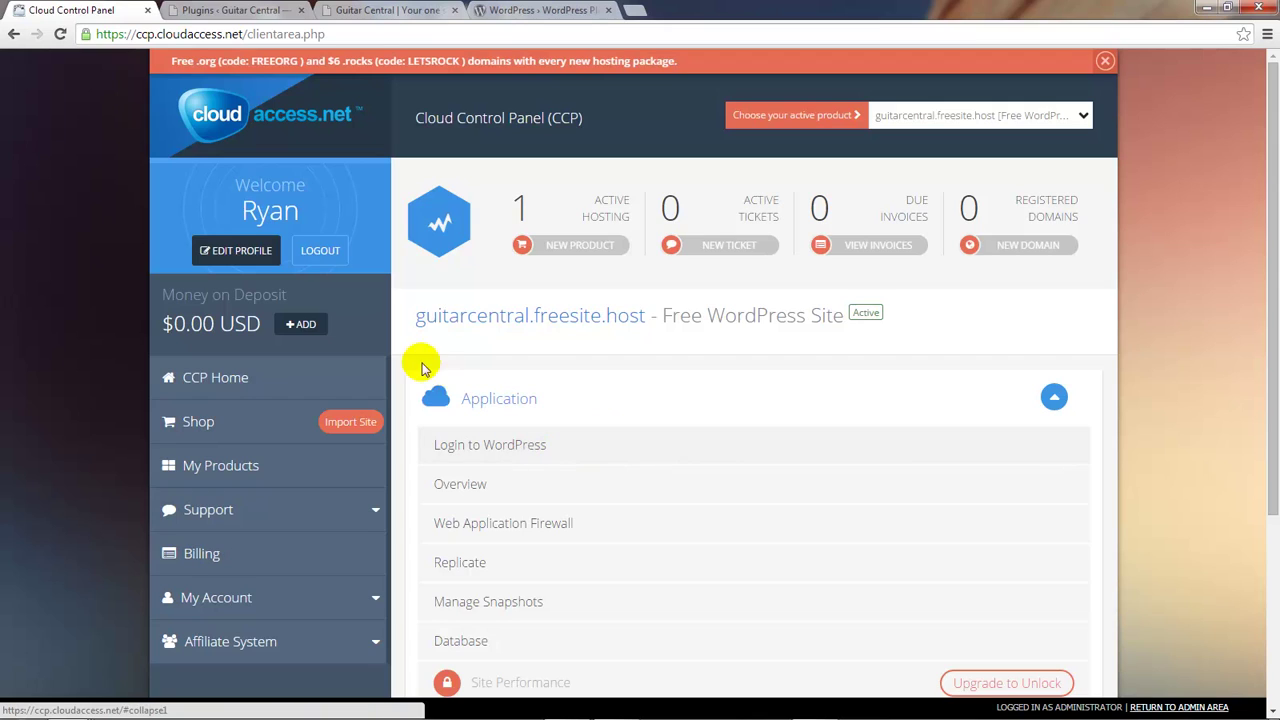
- Return to the site's WordPress plugin list and activate the Hello Dolly plugin
left_click(210, 12)
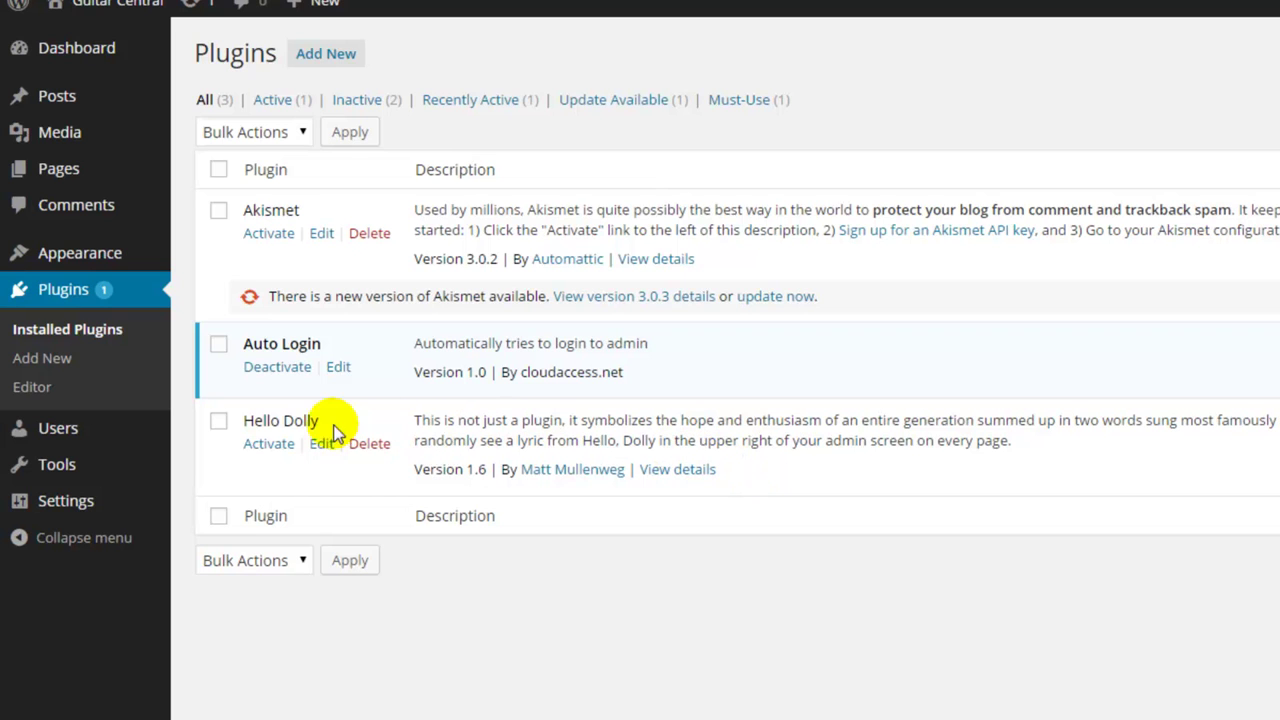
left_click(265, 453)
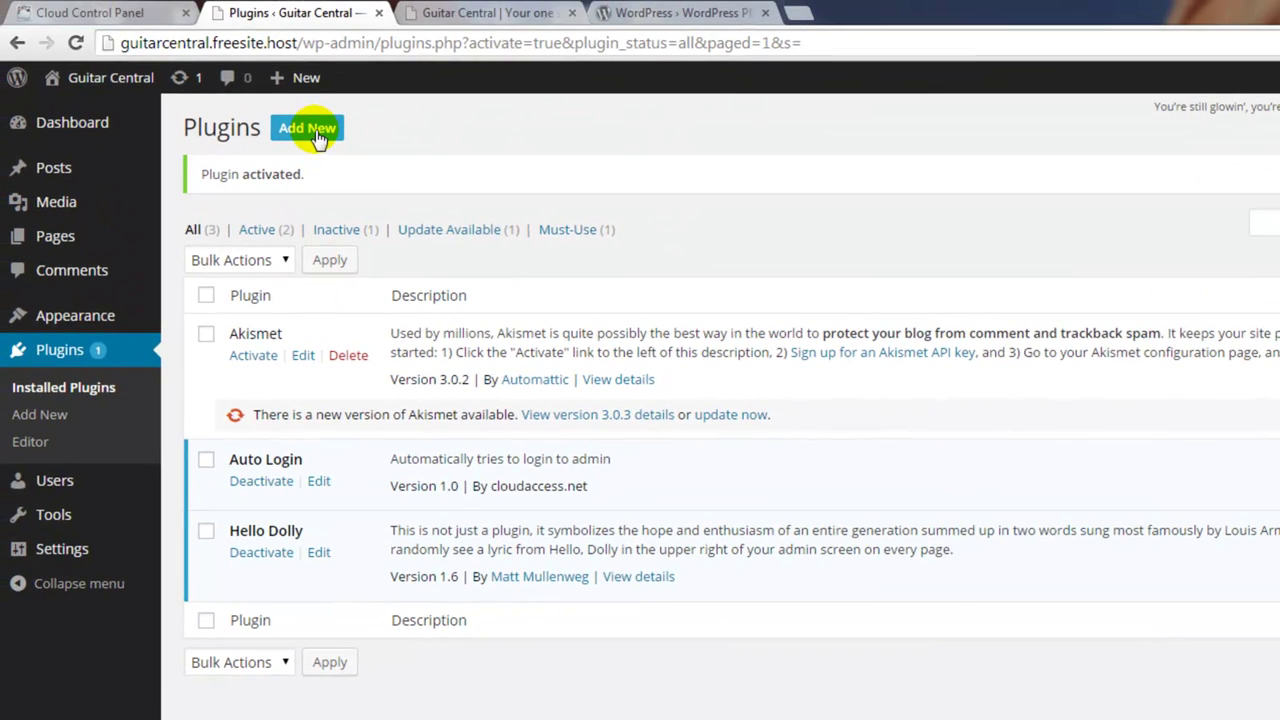
- Open the page for adding new plugins and take a look at the WordPress.org Plugin Directory before returning to it
left_click(317, 137)
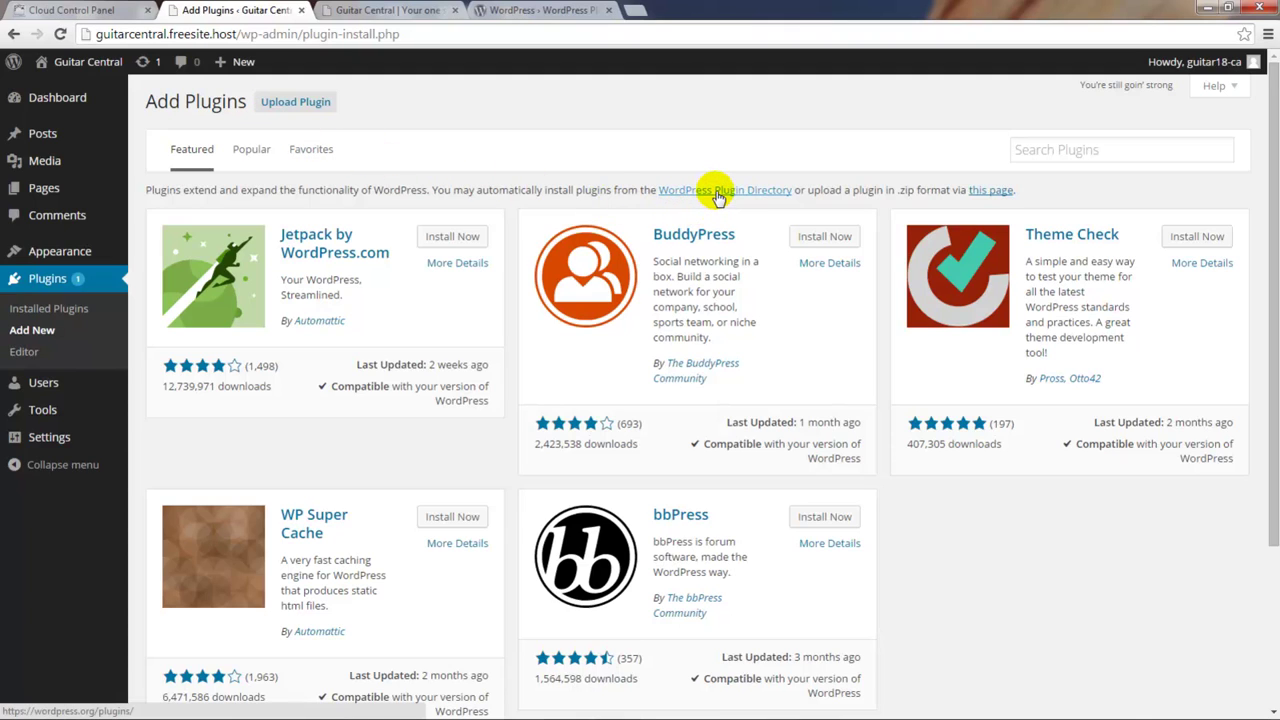
left_click(540, 12)
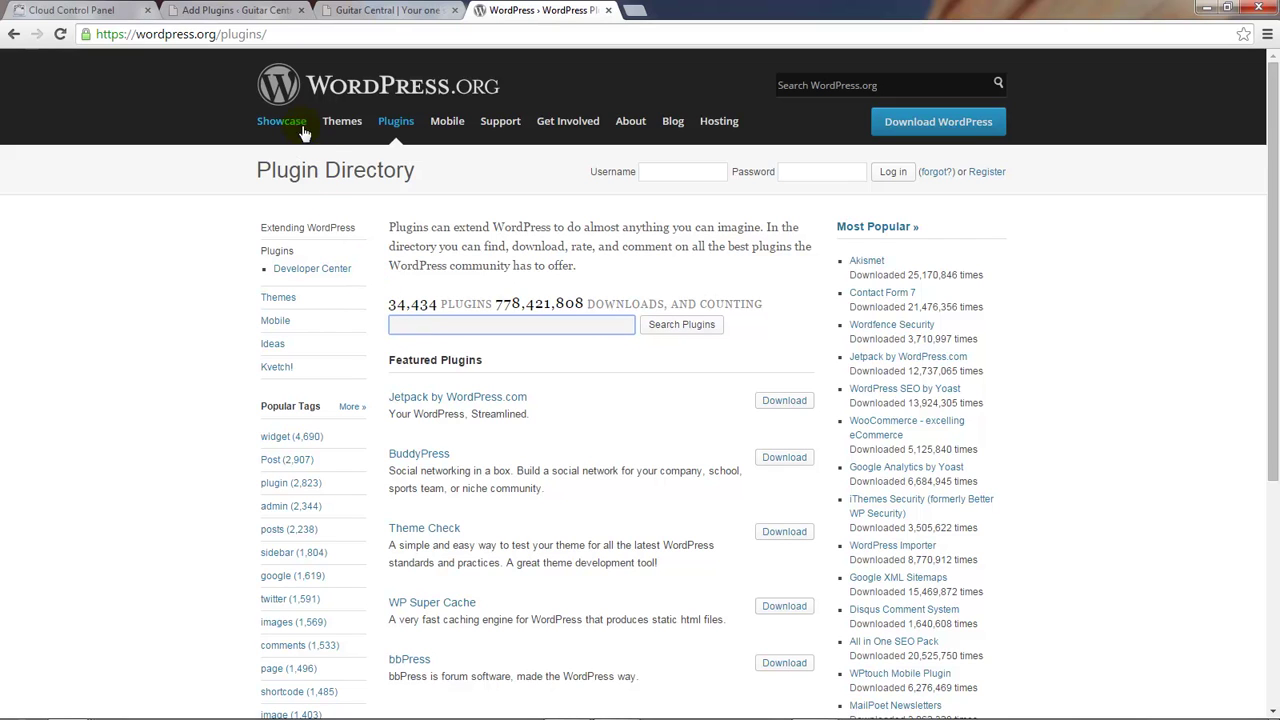
left_click(249, 17)
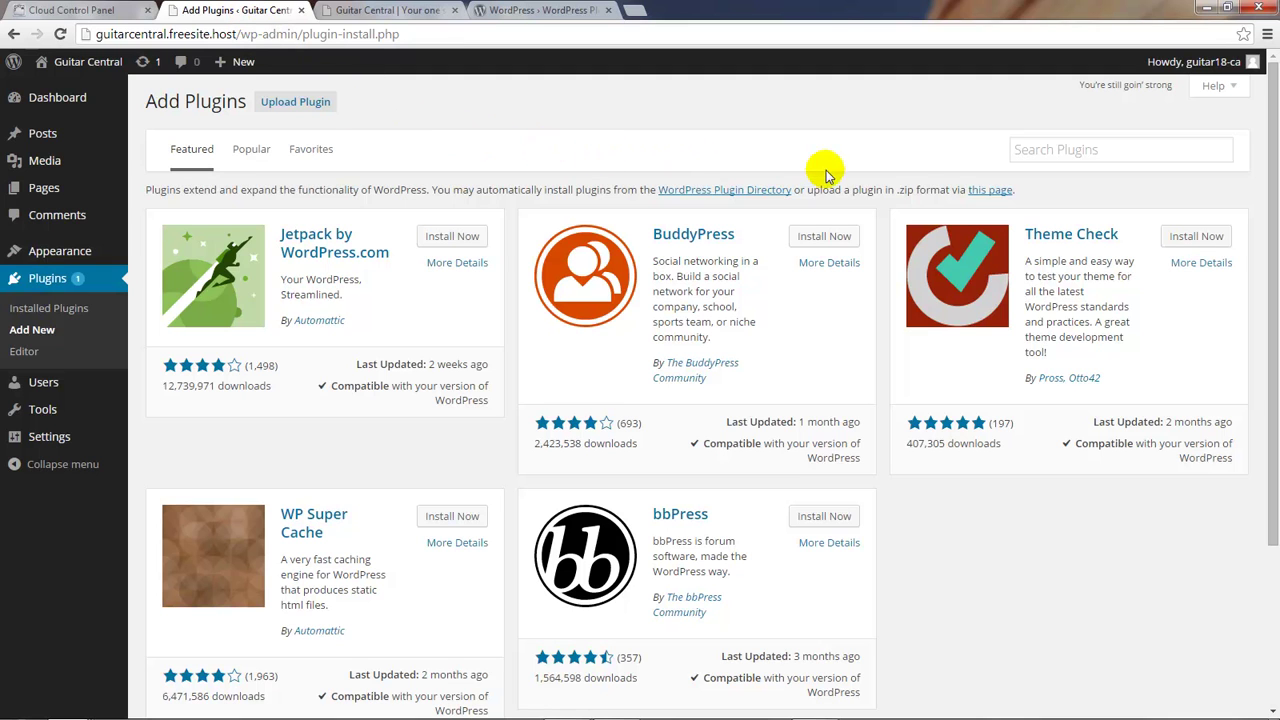
- Search the available plugins for "Grunion Contact Form"
left_click(1016, 151)
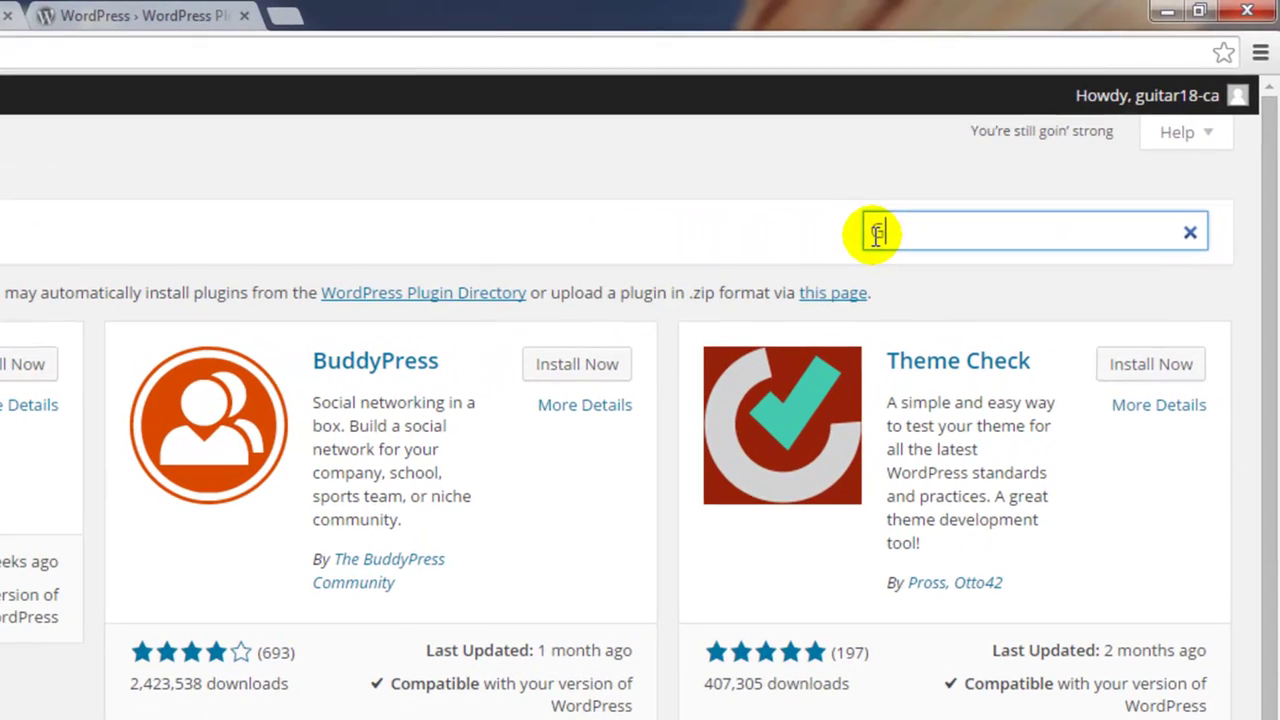
type("Gru")
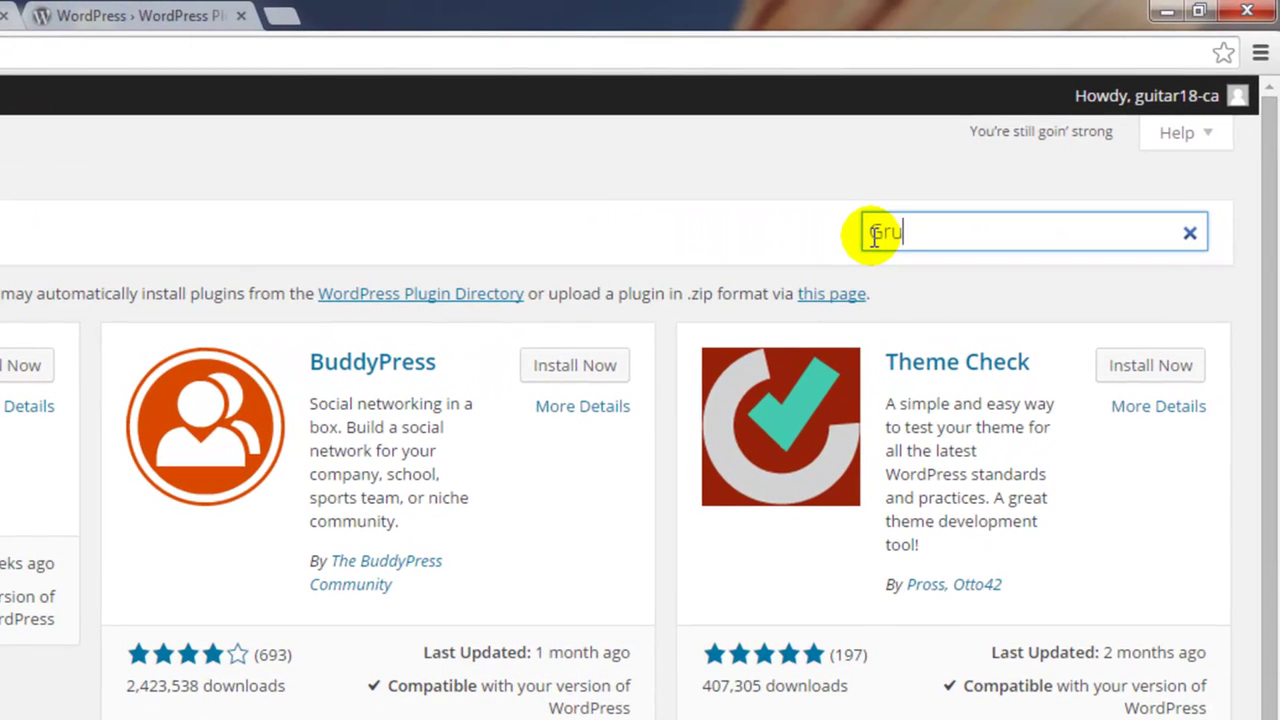
type("nion Conta")
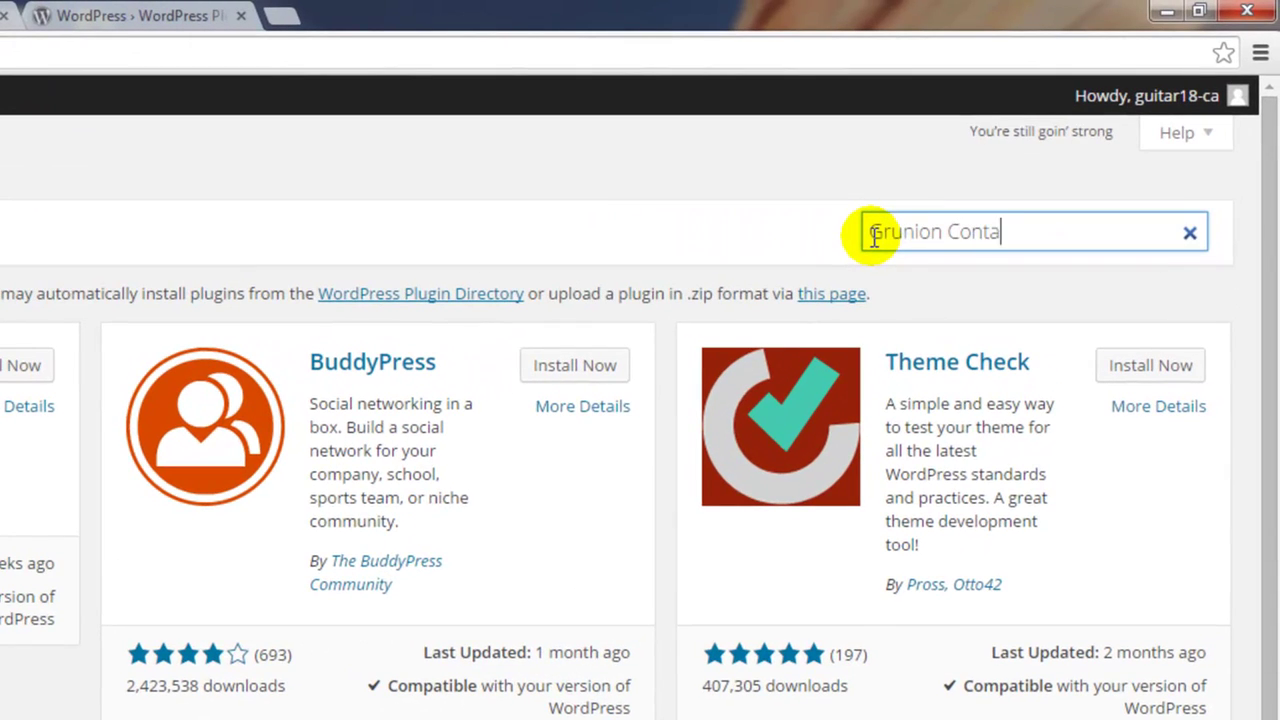
type("ct Foru")
key("BackSpace")
type("m")
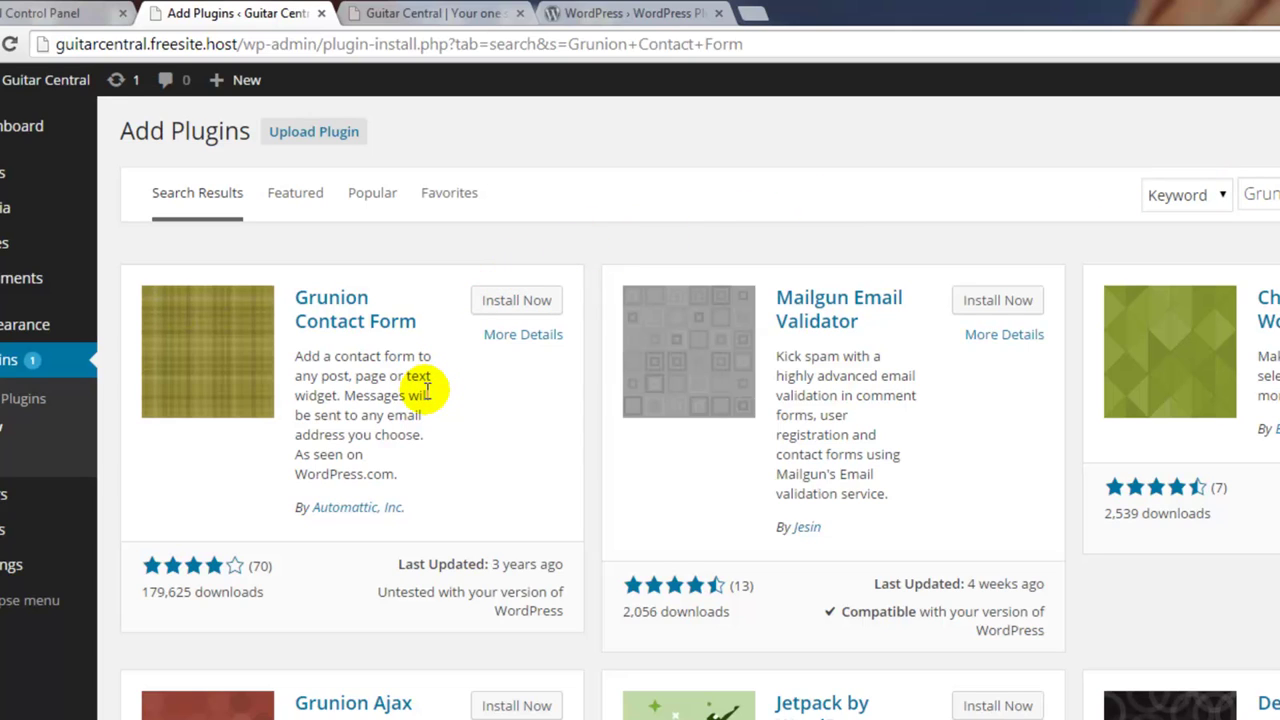
- Install the Grunion Contact Form plugin and activate it
left_click(527, 312)
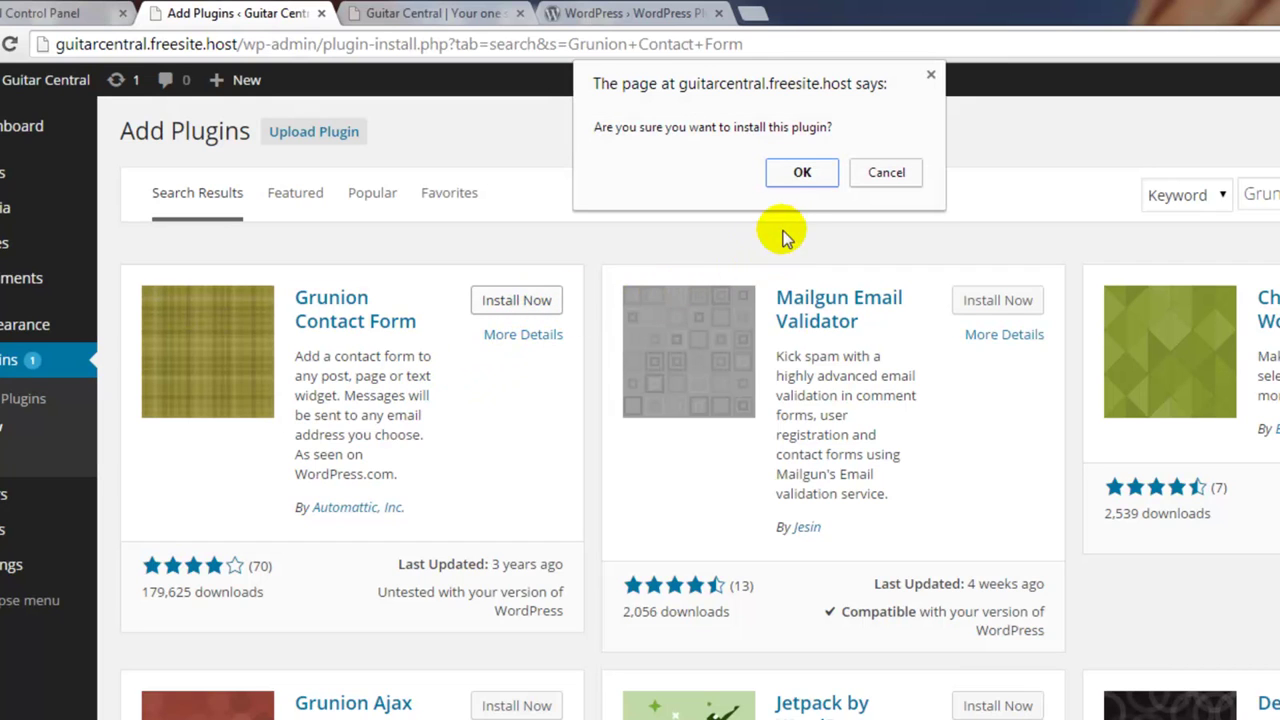
left_click(797, 172)
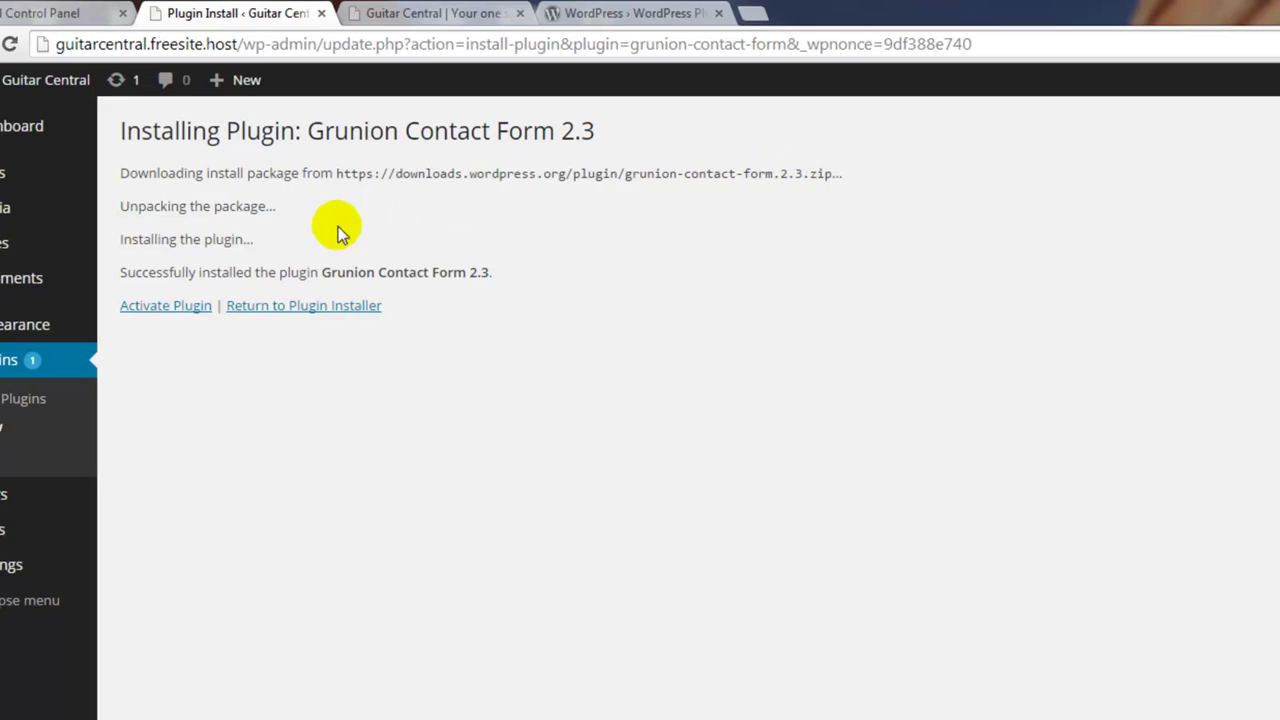
left_click(150, 306)
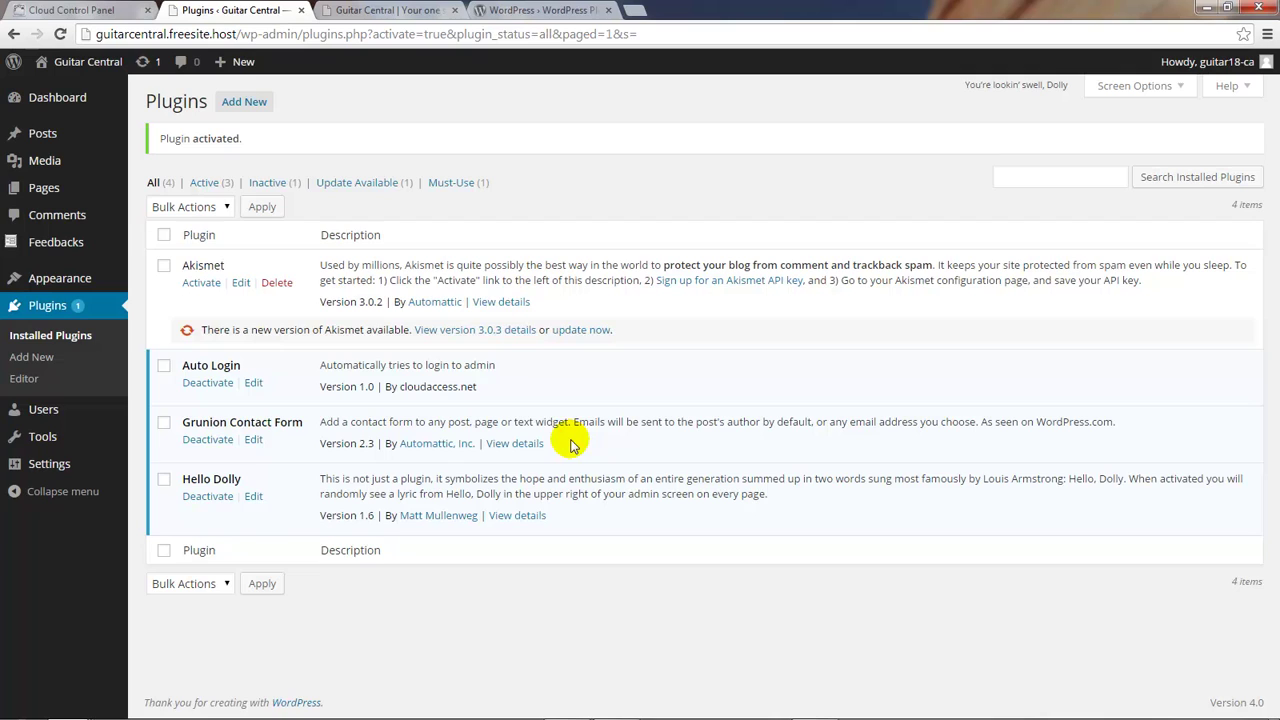
- Create a new page with the title "Contact Us"
mouse_move(45, 196)
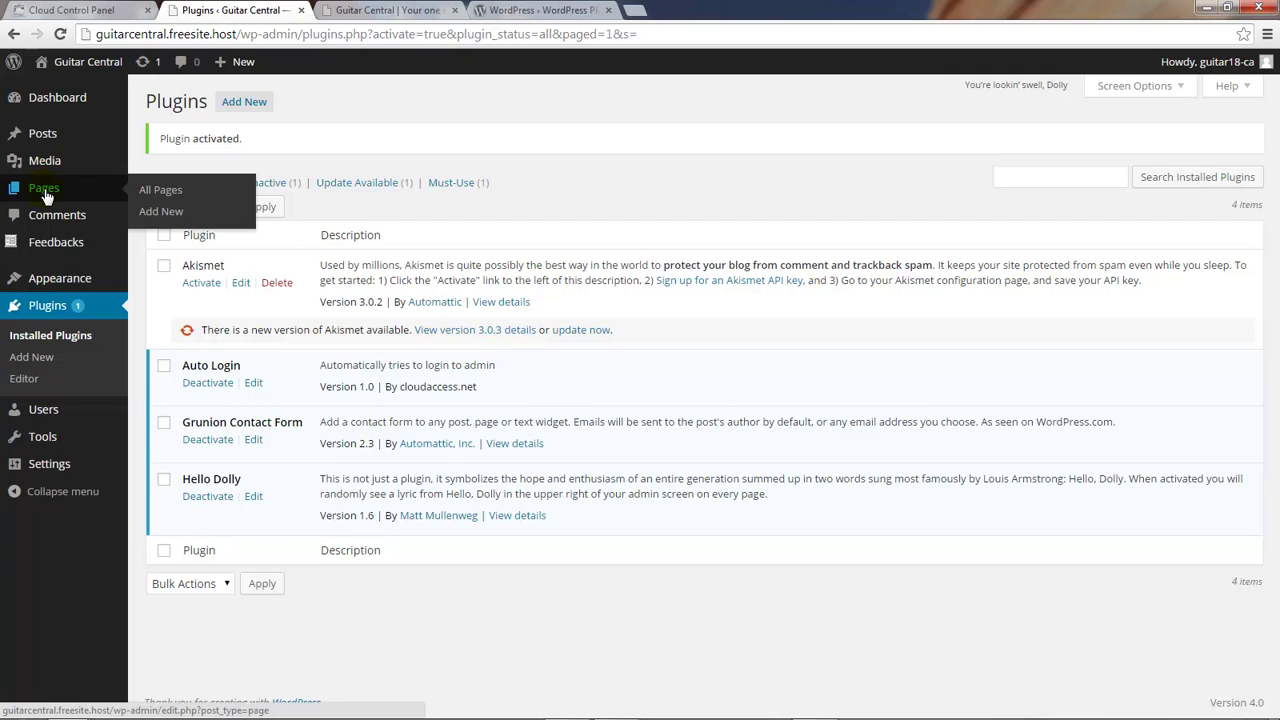
left_click(45, 196)
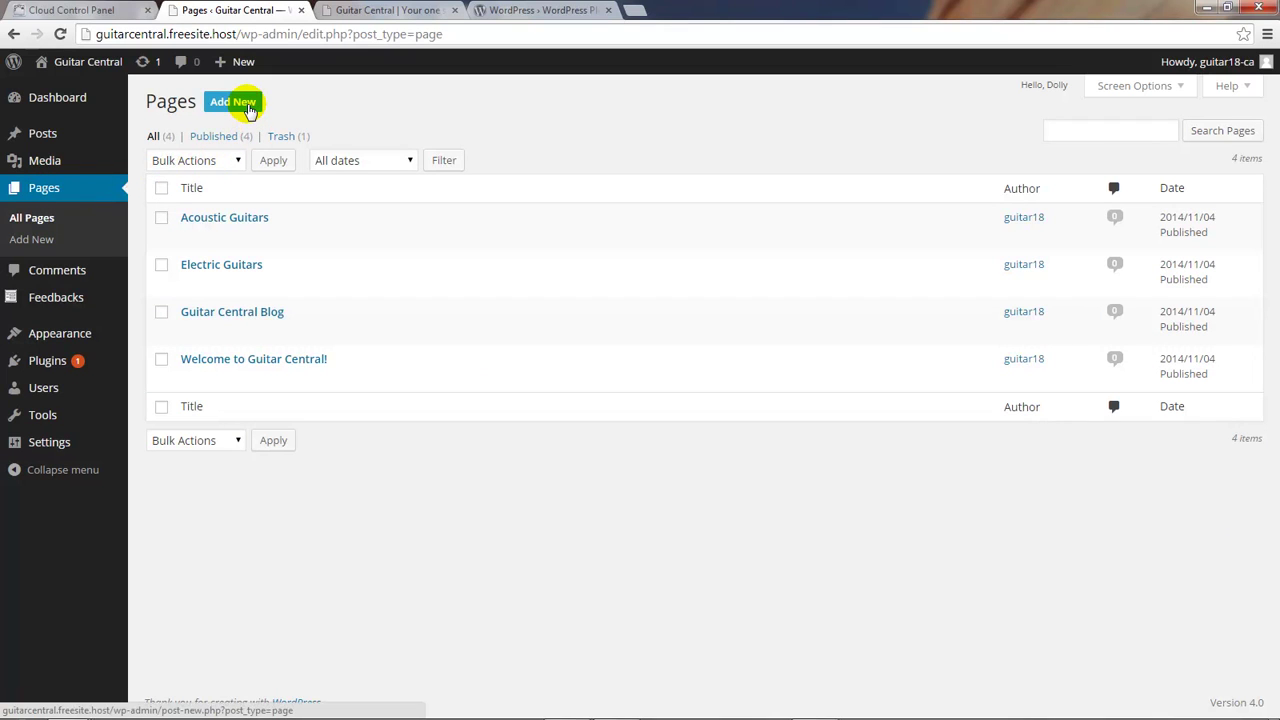
left_click(247, 104)
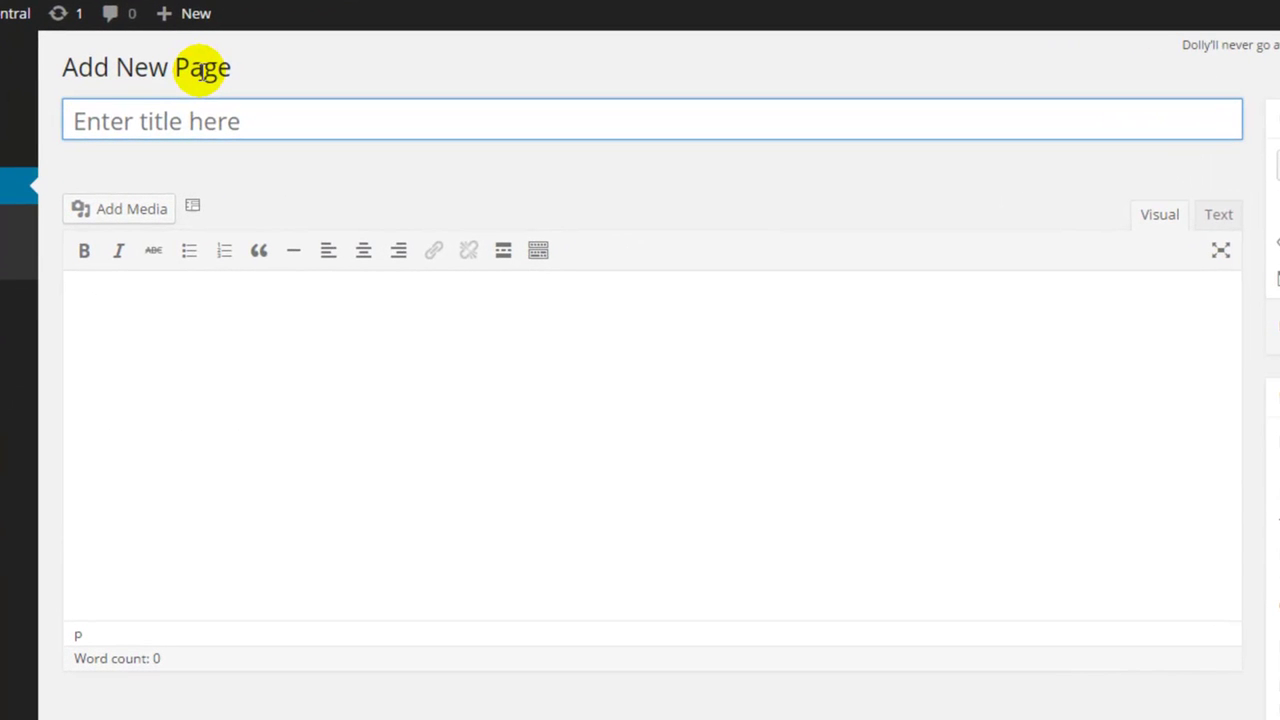
left_click(178, 115)
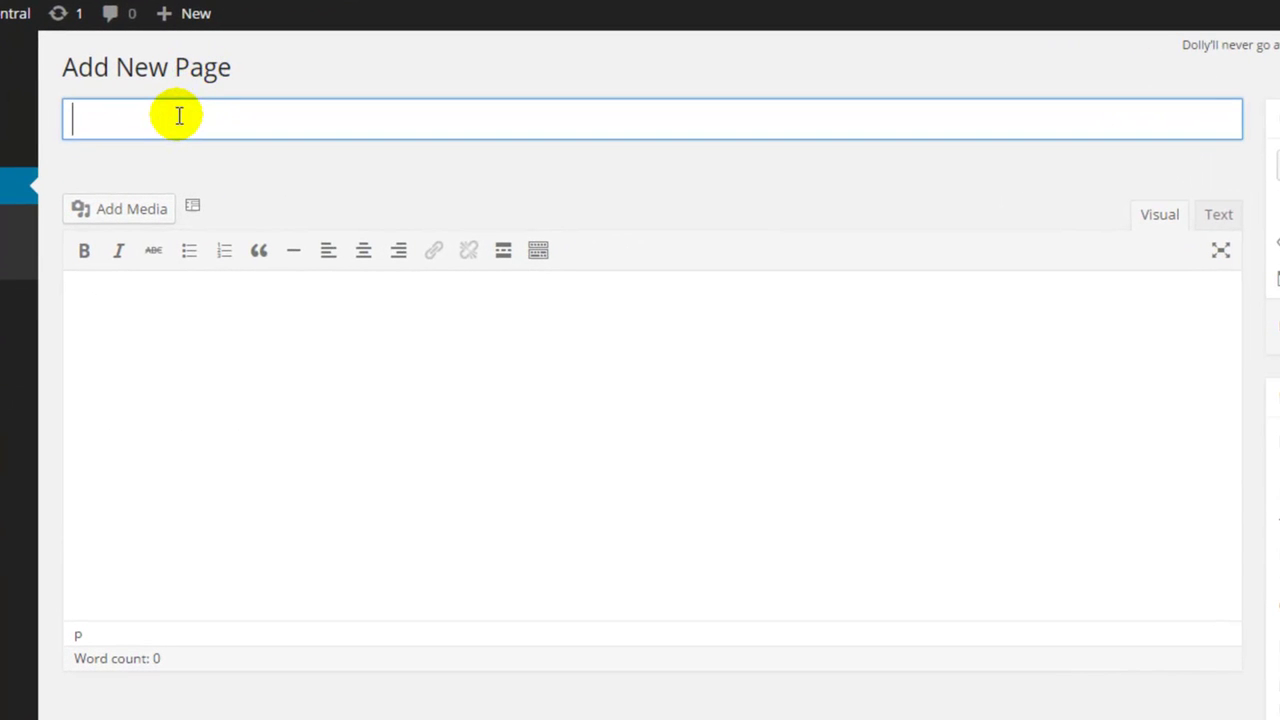
type("Contact Us")
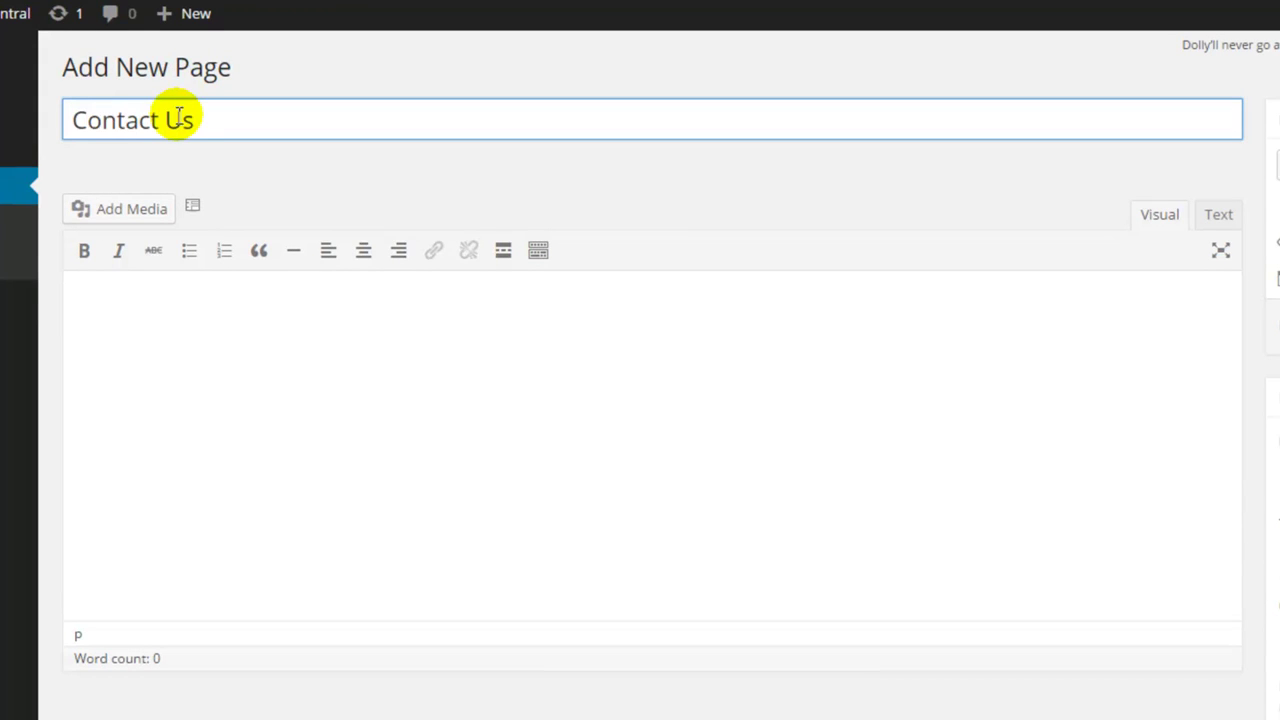
- Start a custom form for the Contact Us page, move the Website field above Email and remove it from the form
left_click(193, 212)
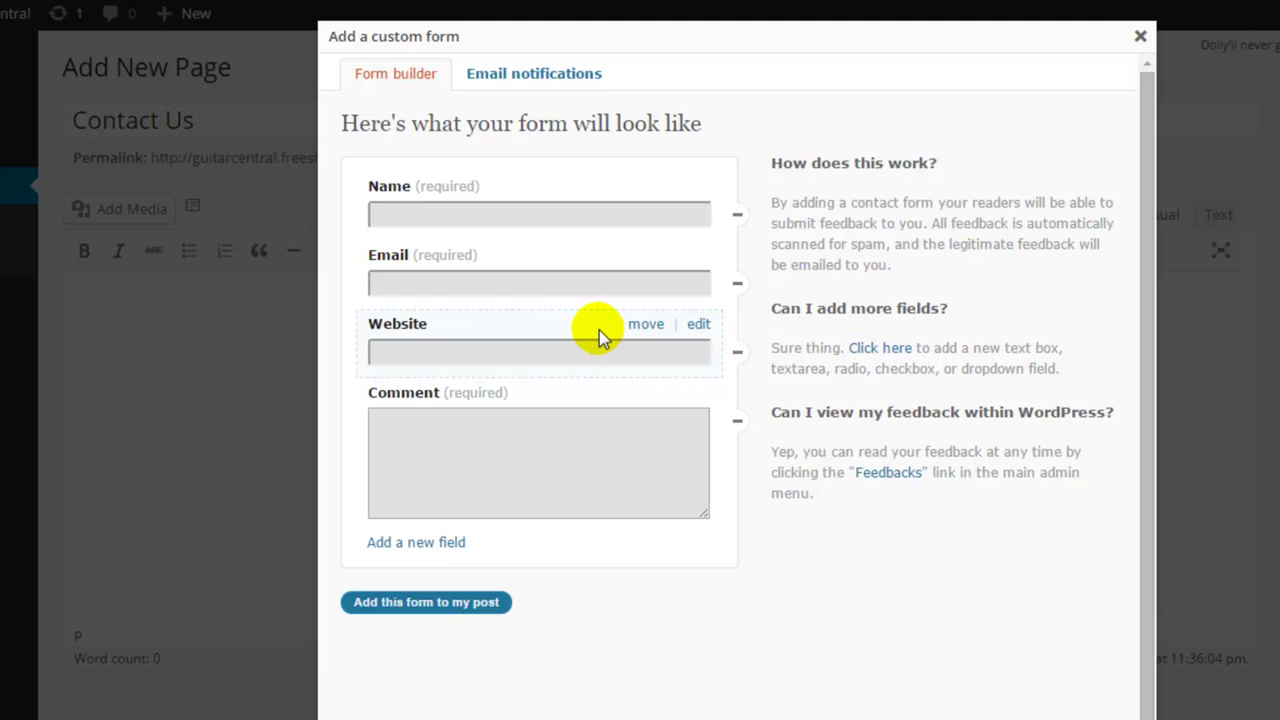
left_click_drag(634, 320, 639, 253)
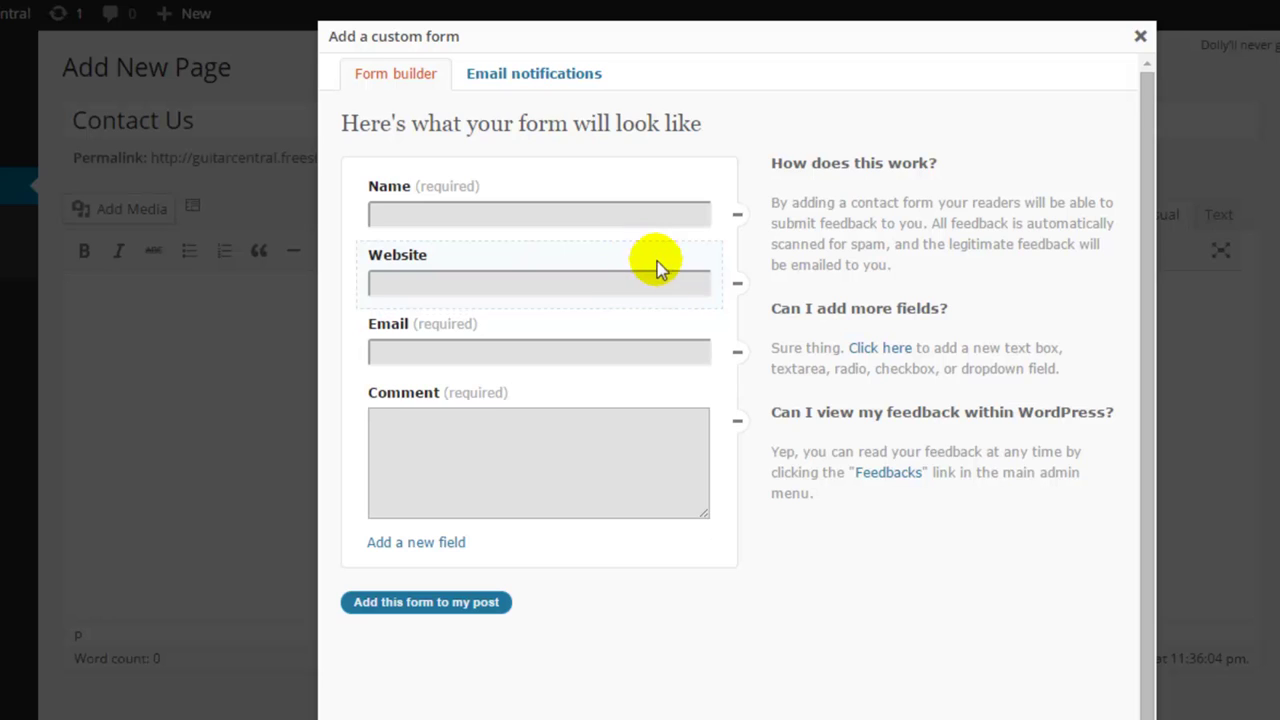
left_click(737, 289)
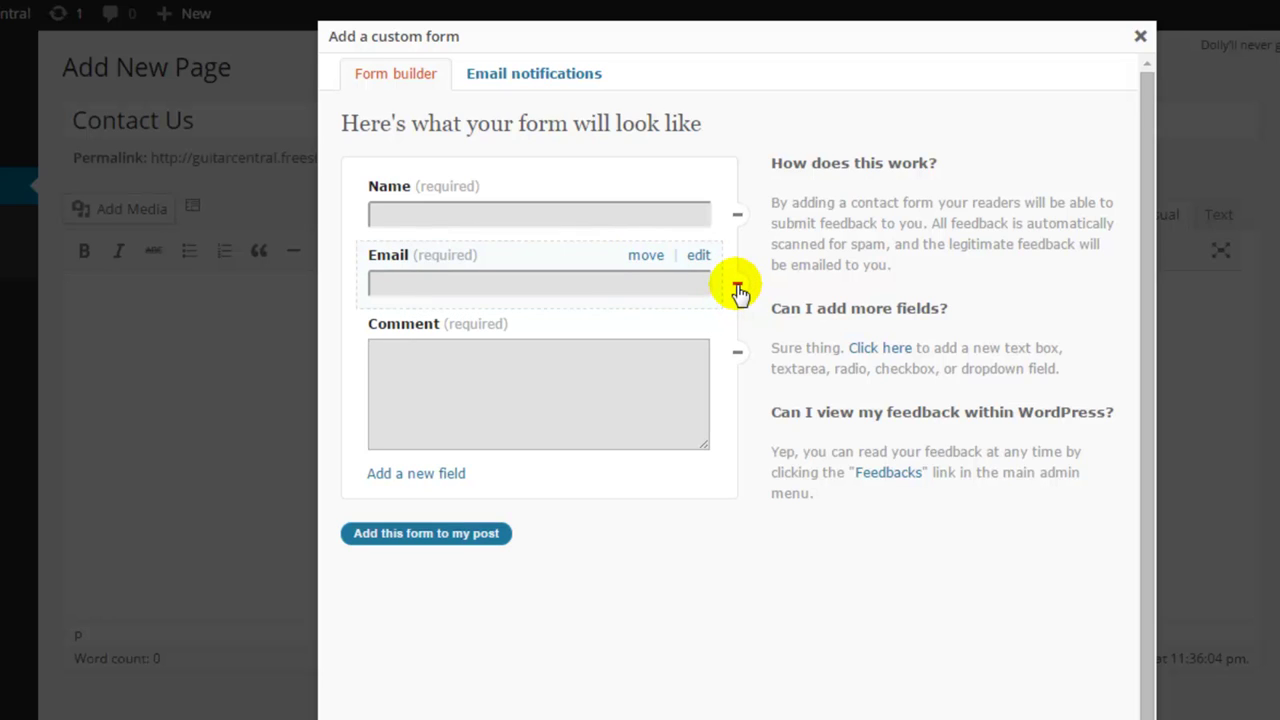
- Add a new form field labelled "Playing ability" and set its field type to Radio
left_click(422, 475)
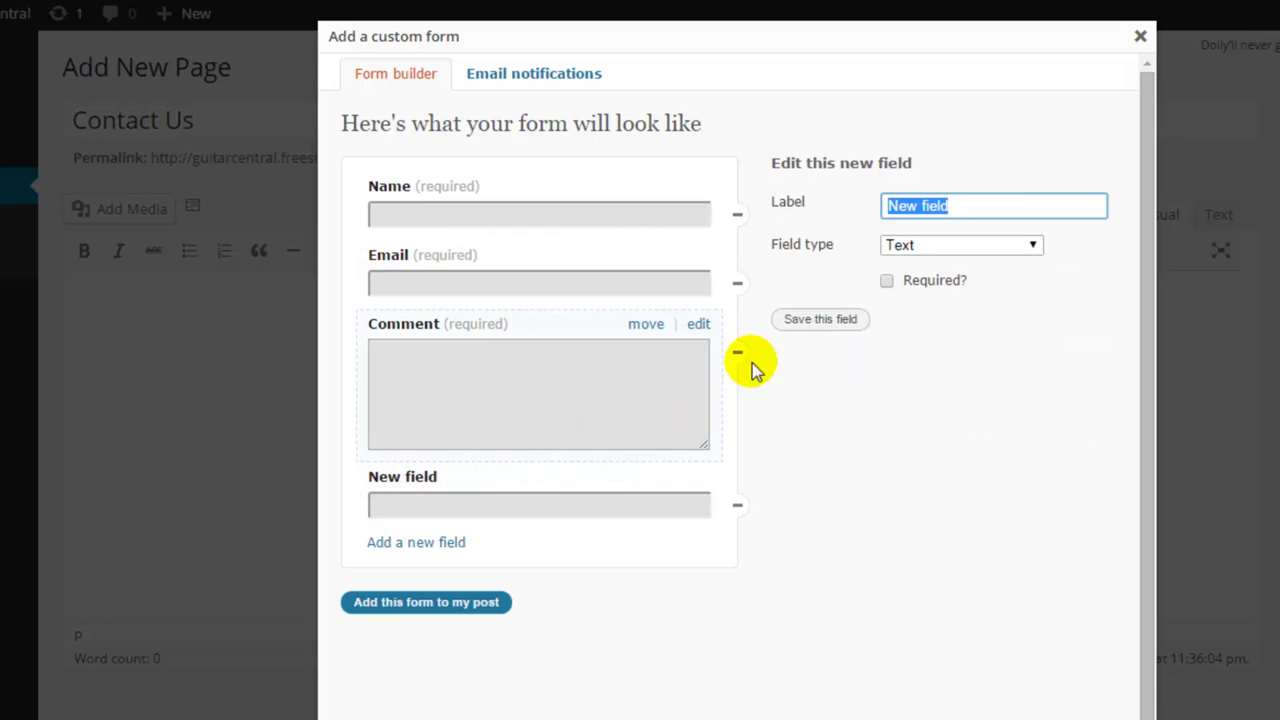
left_click(952, 205)
left_click_drag(940, 206, 894, 206)
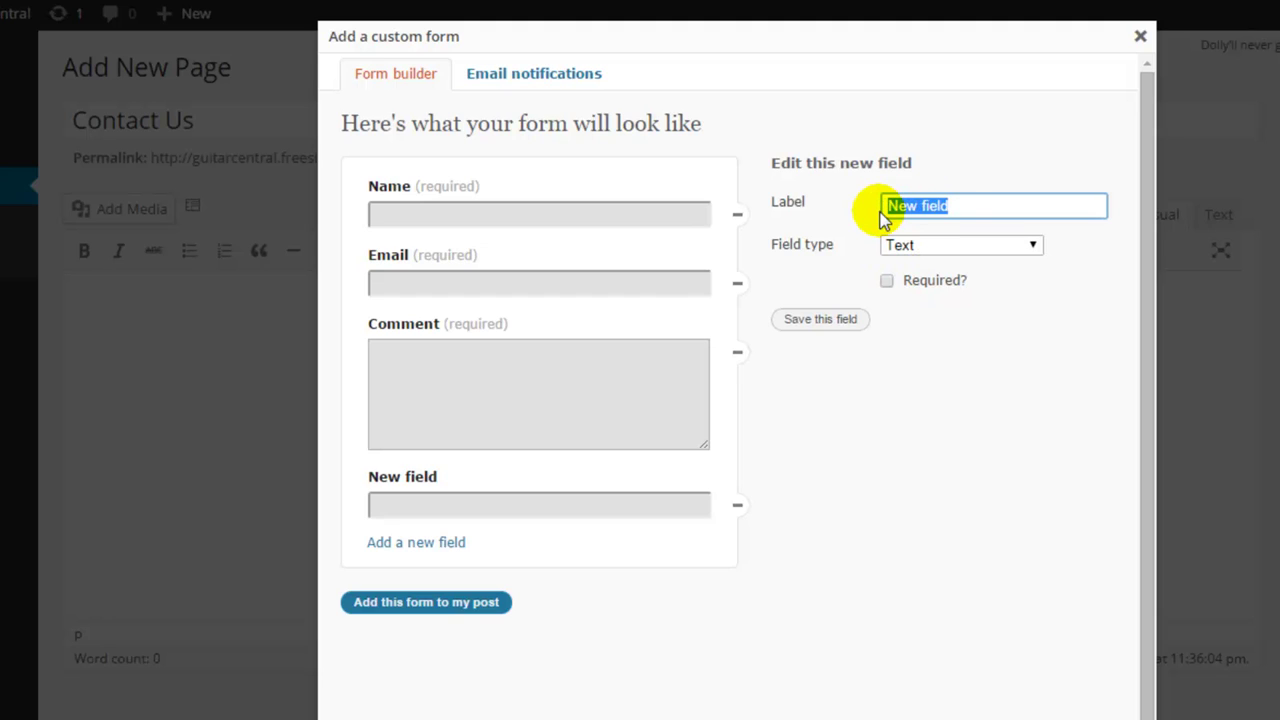
type("Playing ")
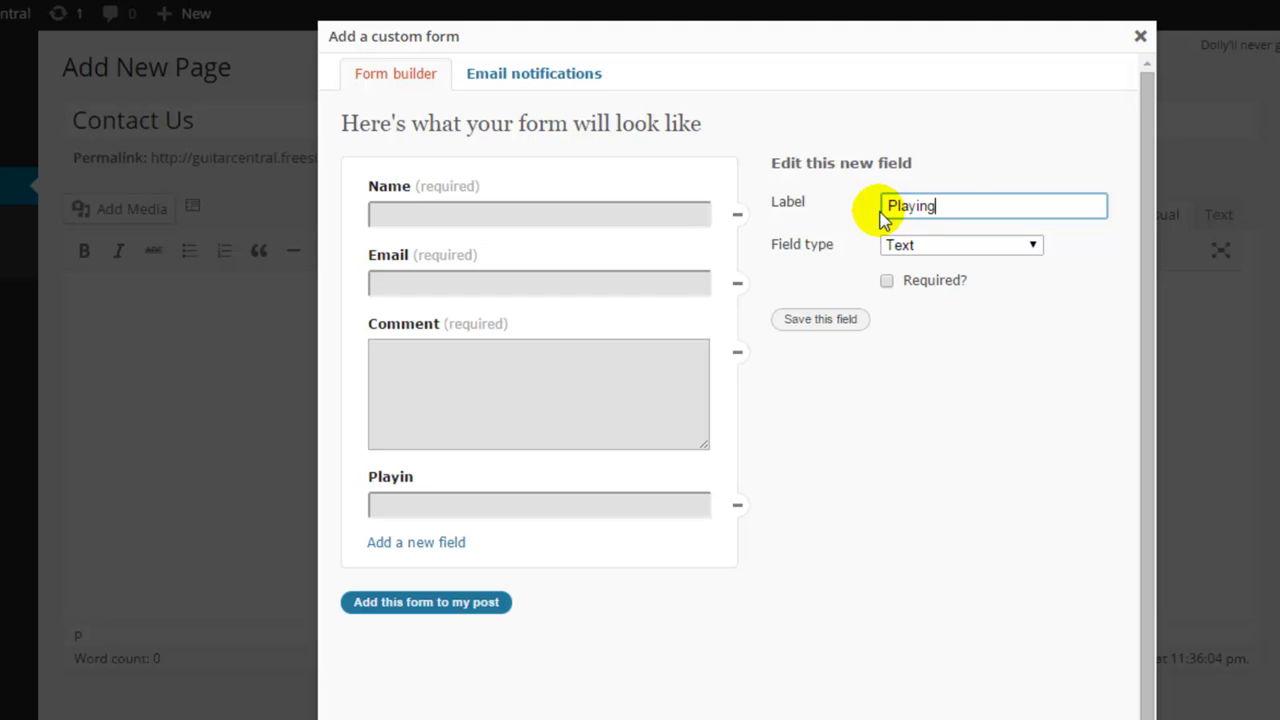
type("ability")
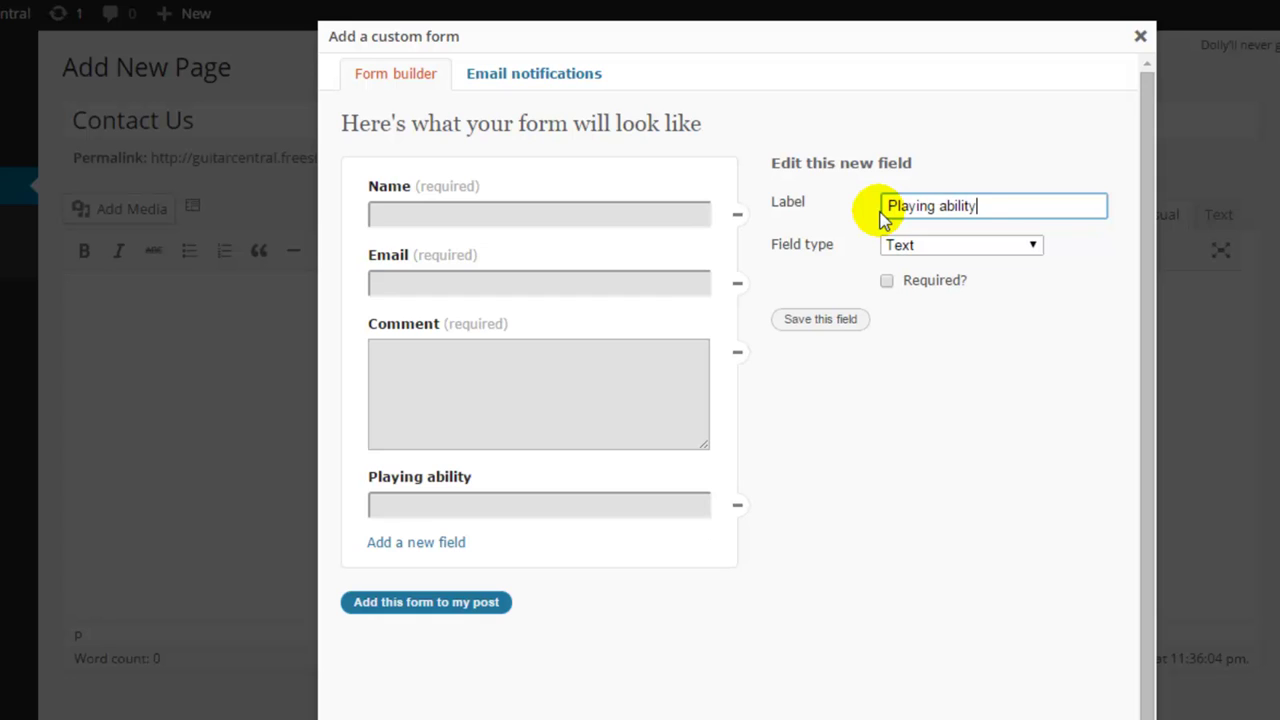
left_click(1033, 247)
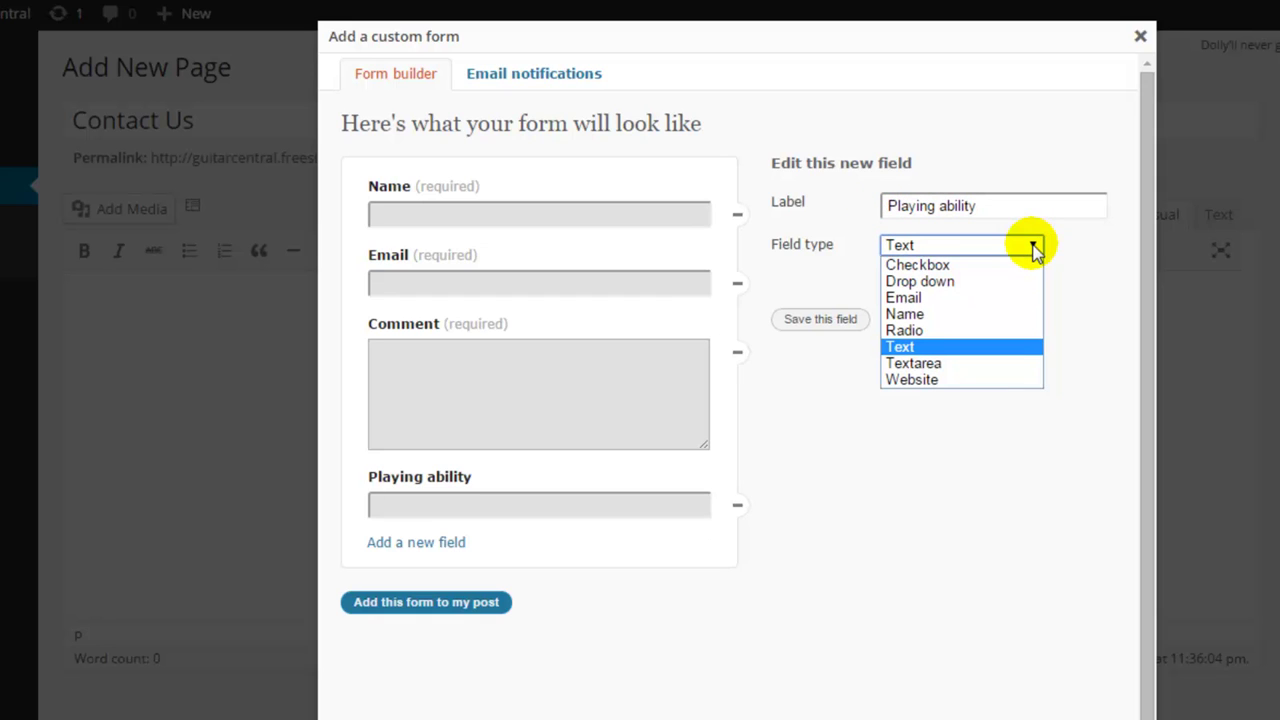
left_click(918, 330)
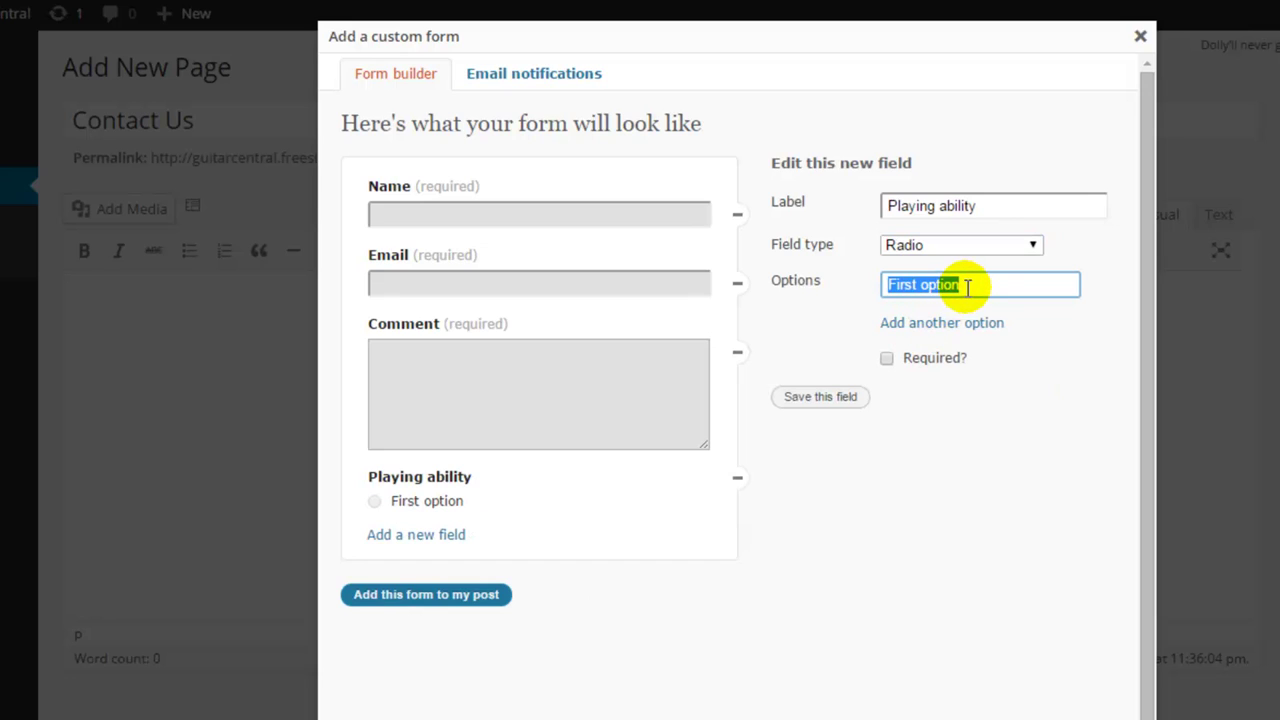
- Save the Playing ability field with the options Beginner, Intermediate and Advanced, and move it above the Comment field
type("Beginner")
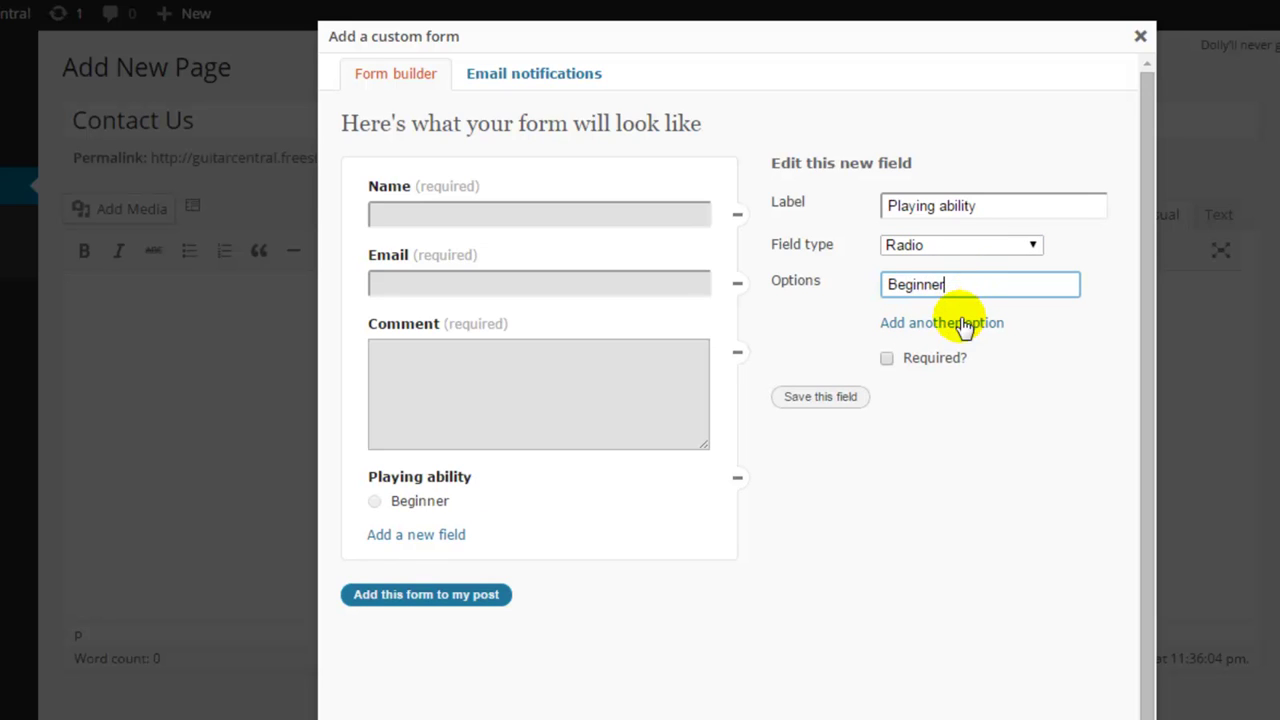
left_click(960, 323)
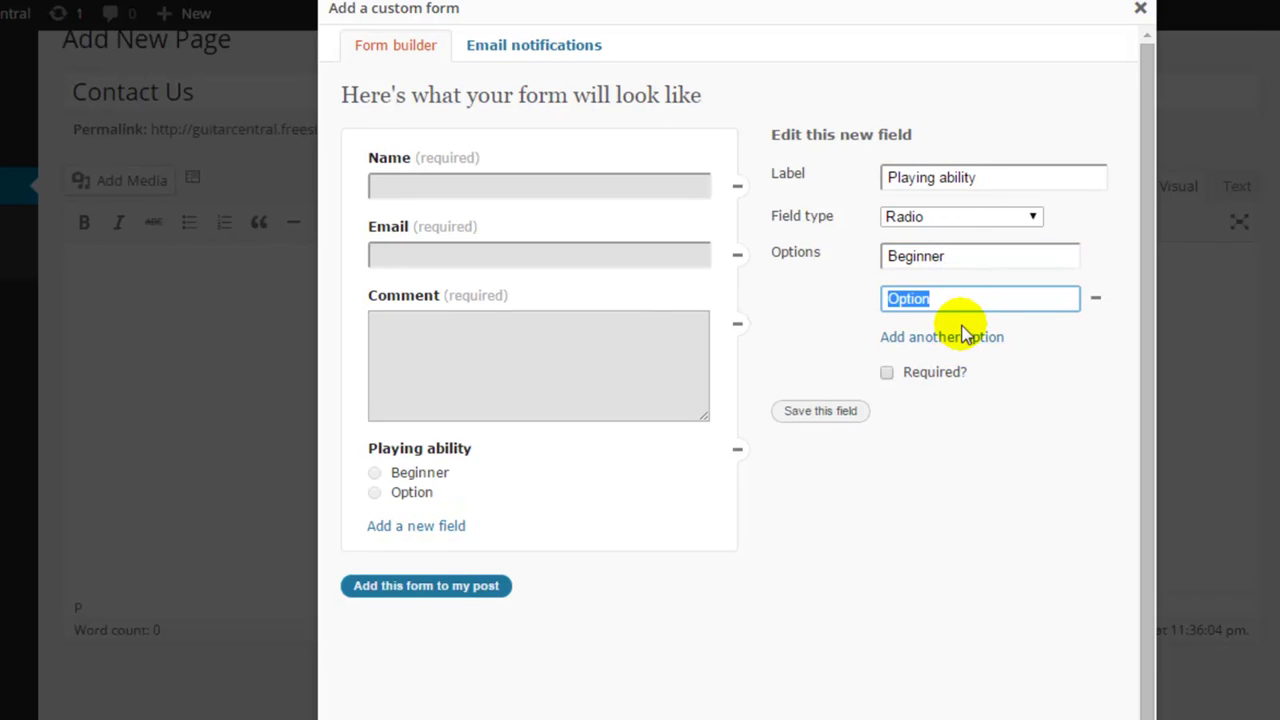
type("Intermediate")
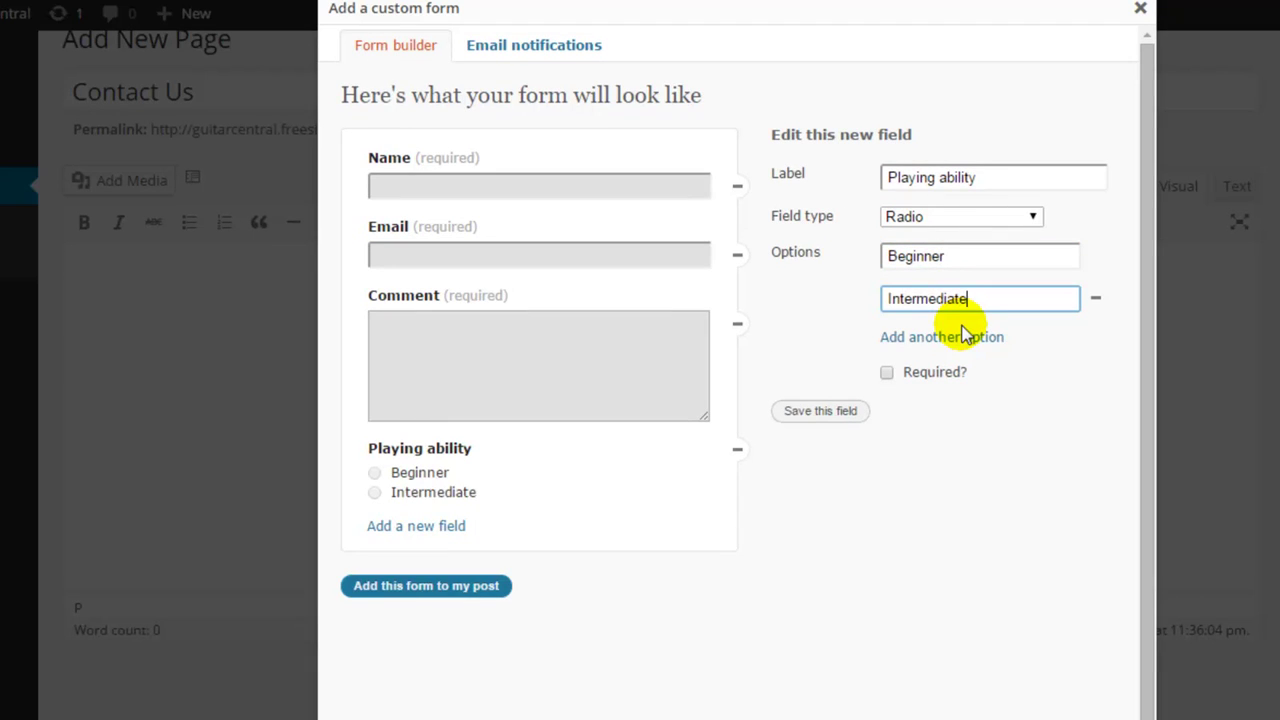
left_click(960, 337)
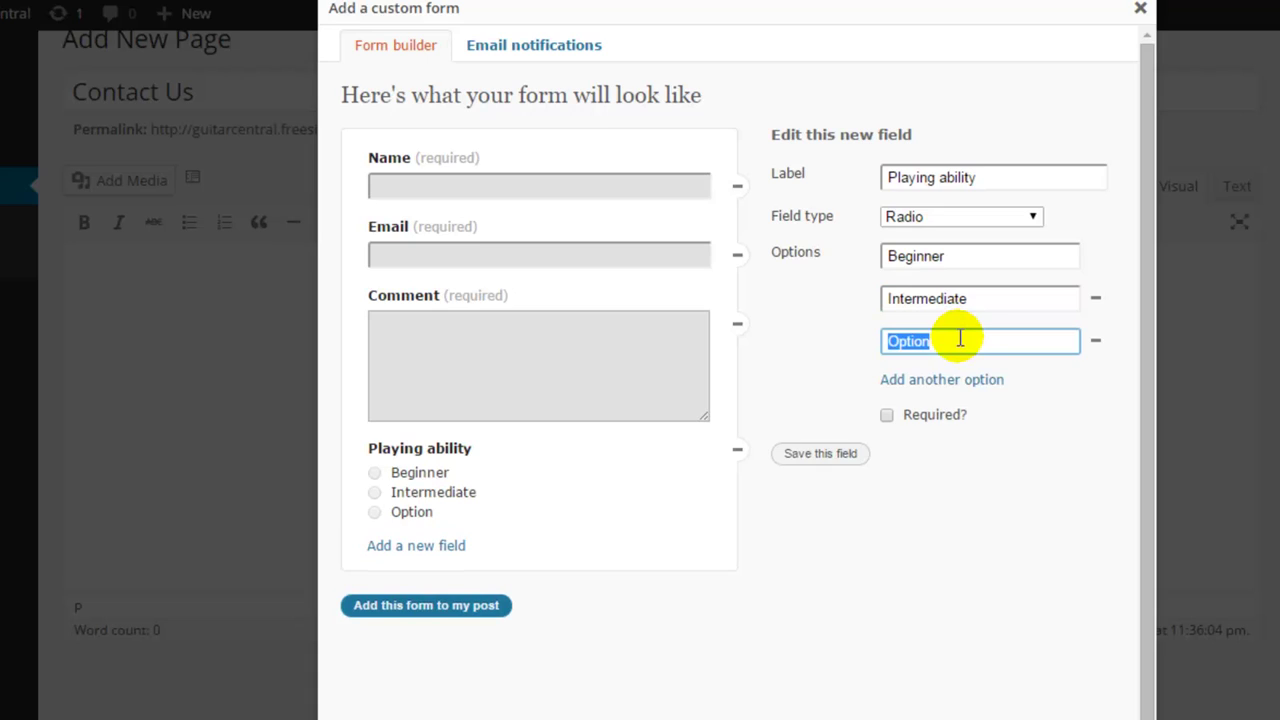
type("Advanced")
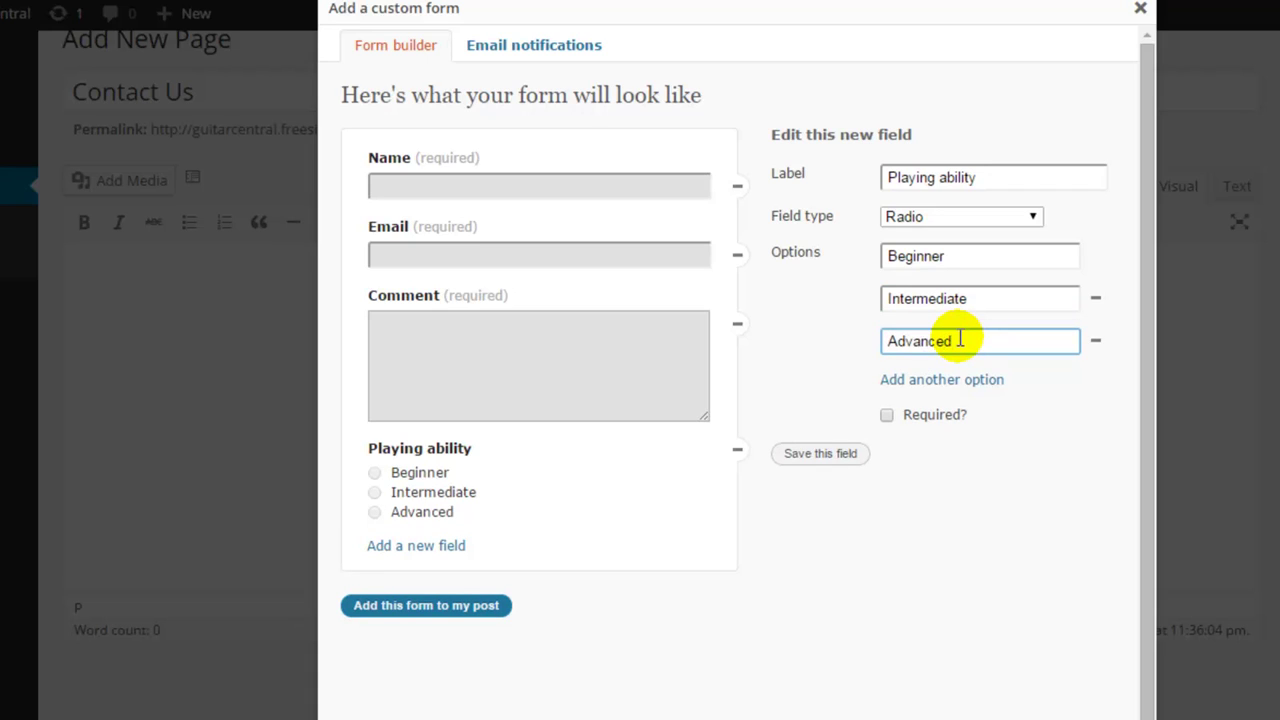
left_click(822, 455)
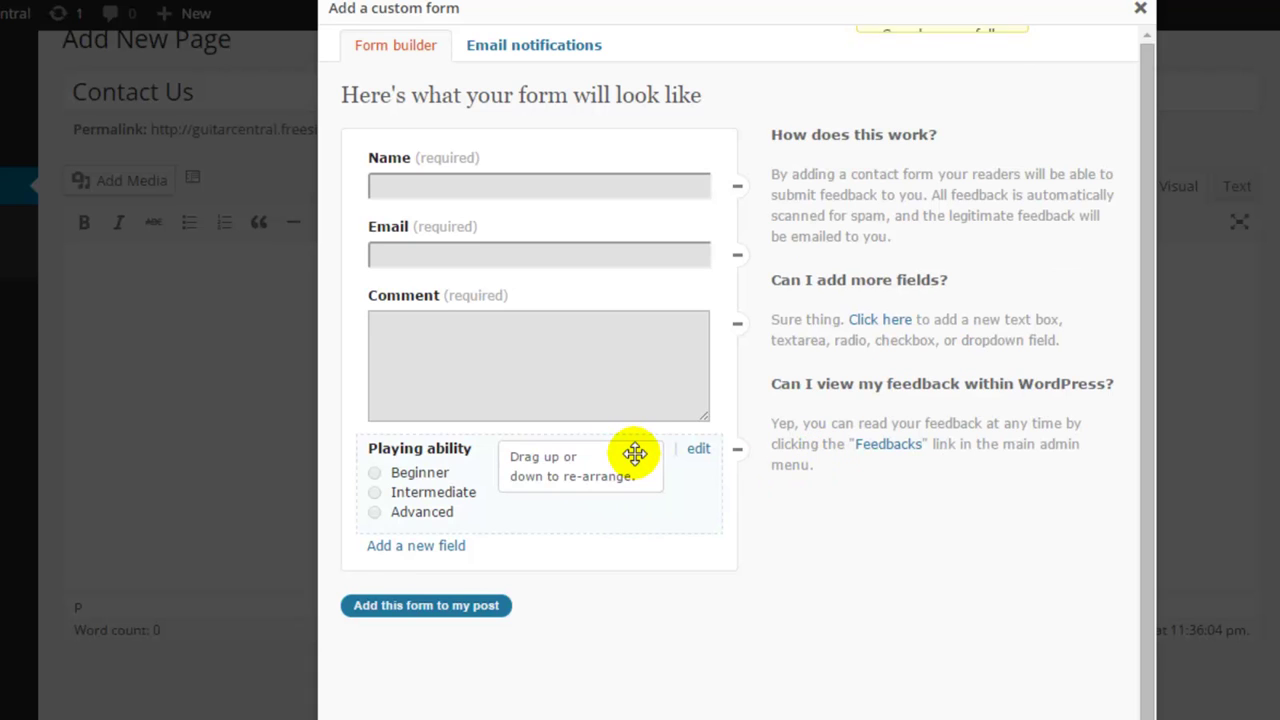
left_click_drag(640, 449, 649, 306)
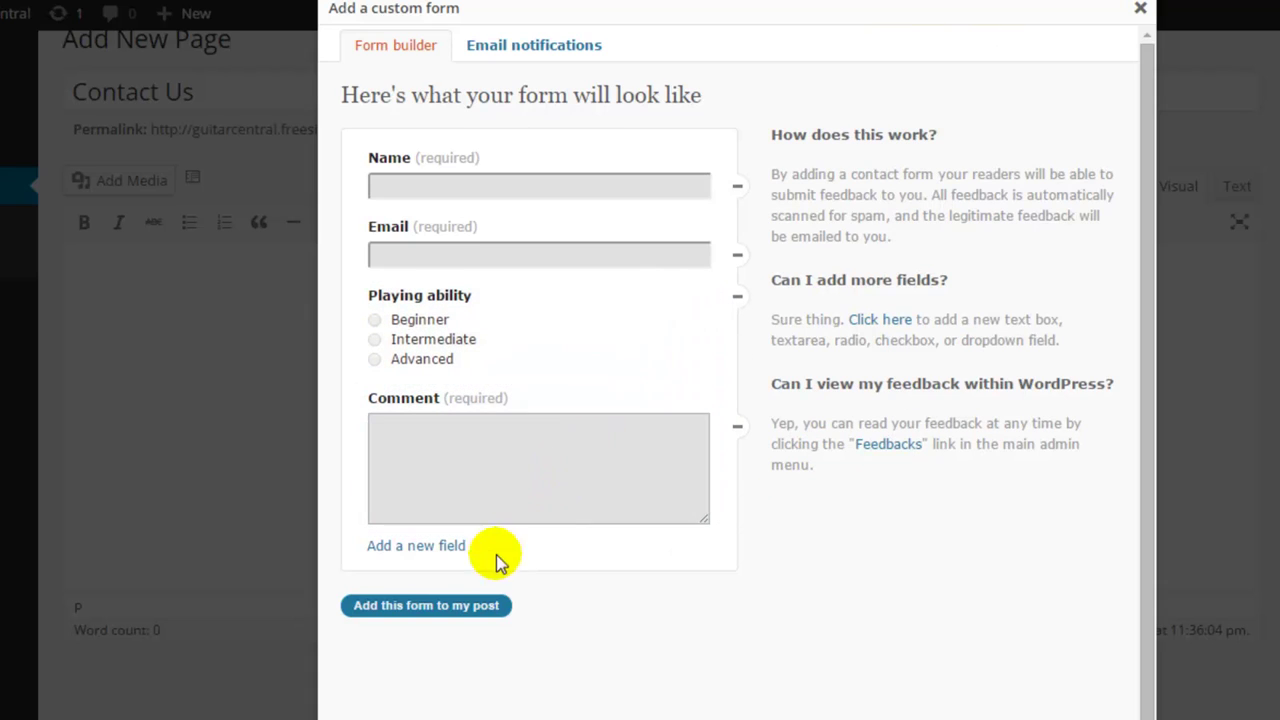
- Insert the finished form into the Contact Us page and publish the page
left_click(460, 606)
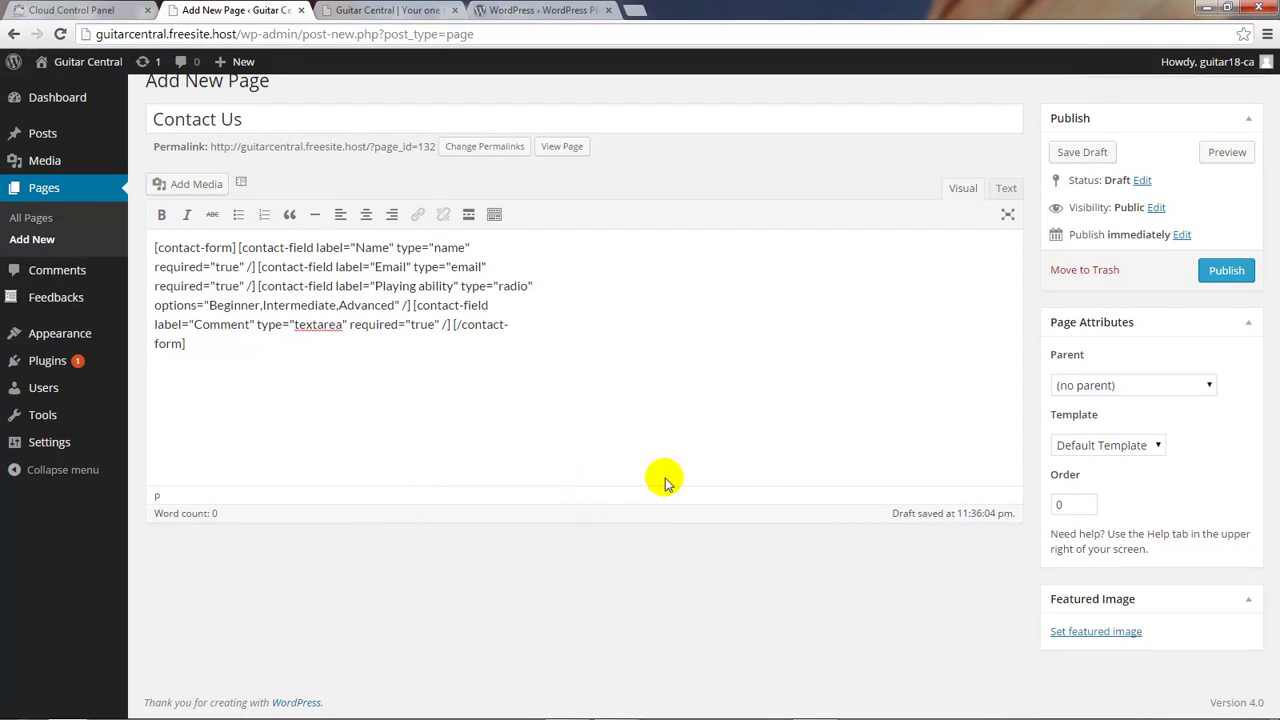
left_click(1221, 278)
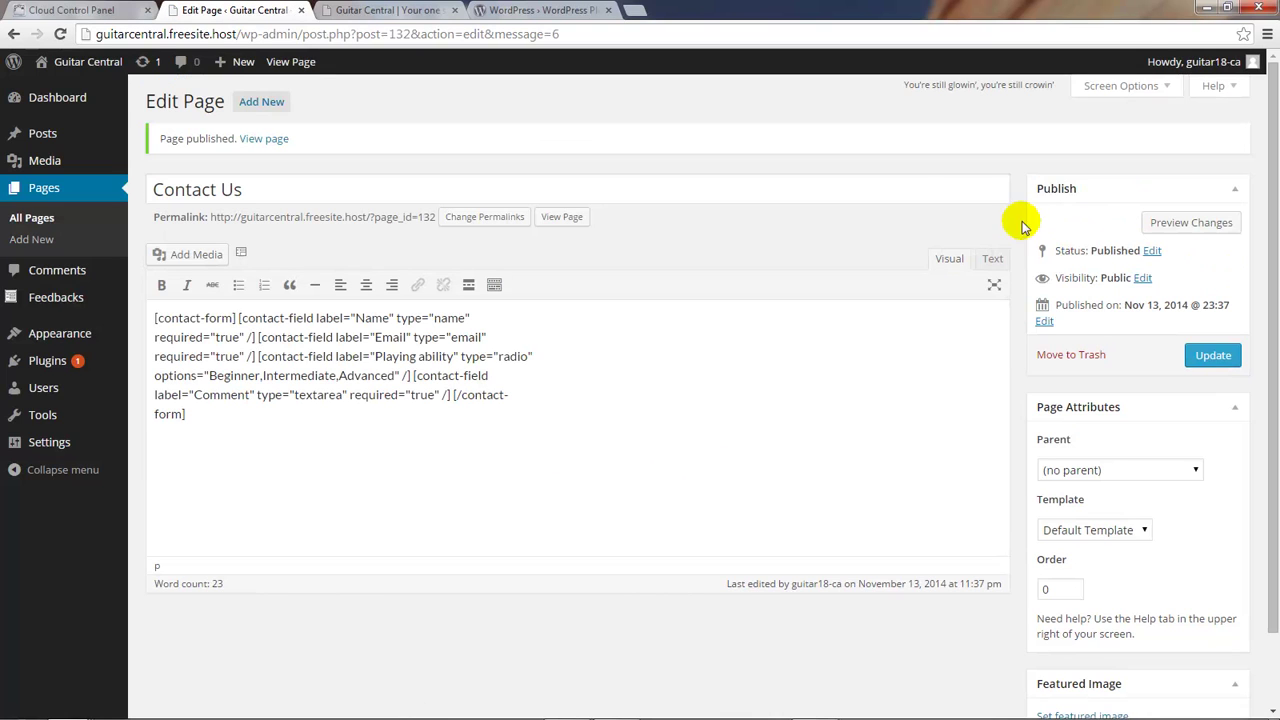
- Reload the live Guitar Central site and open its Contact Us page to examine the contact form
left_click(388, 12)
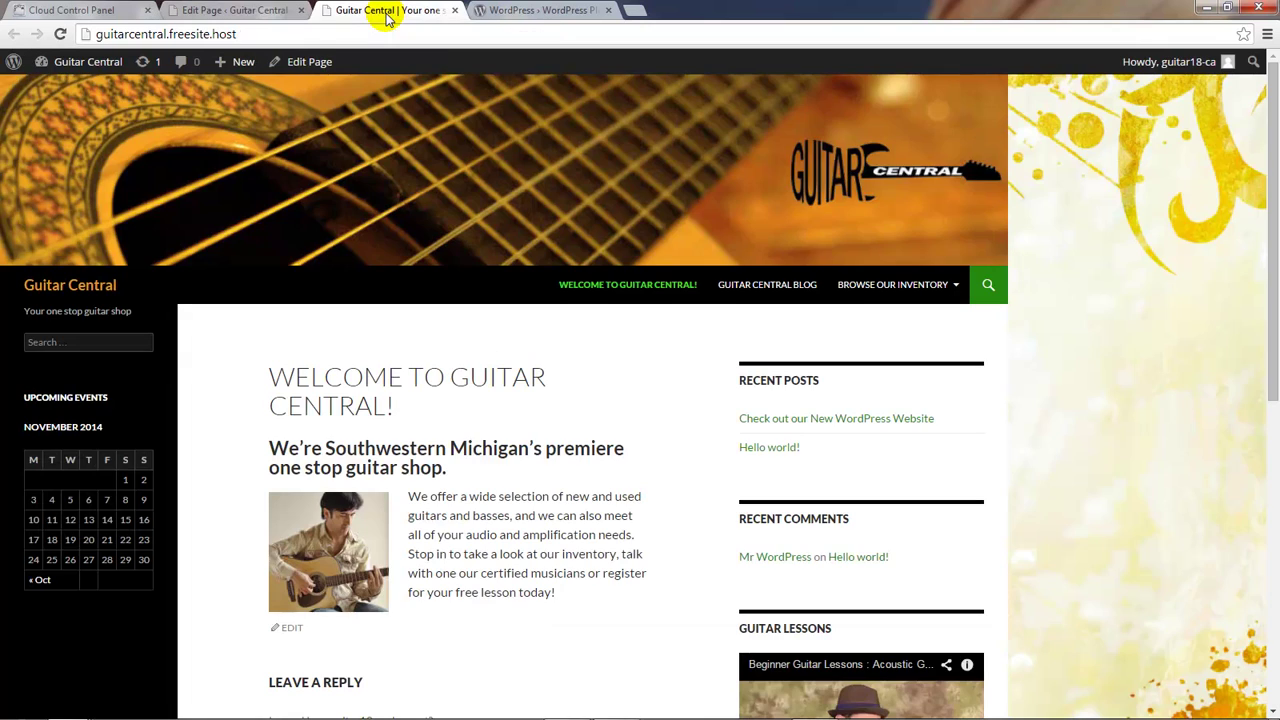
left_click(60, 34)
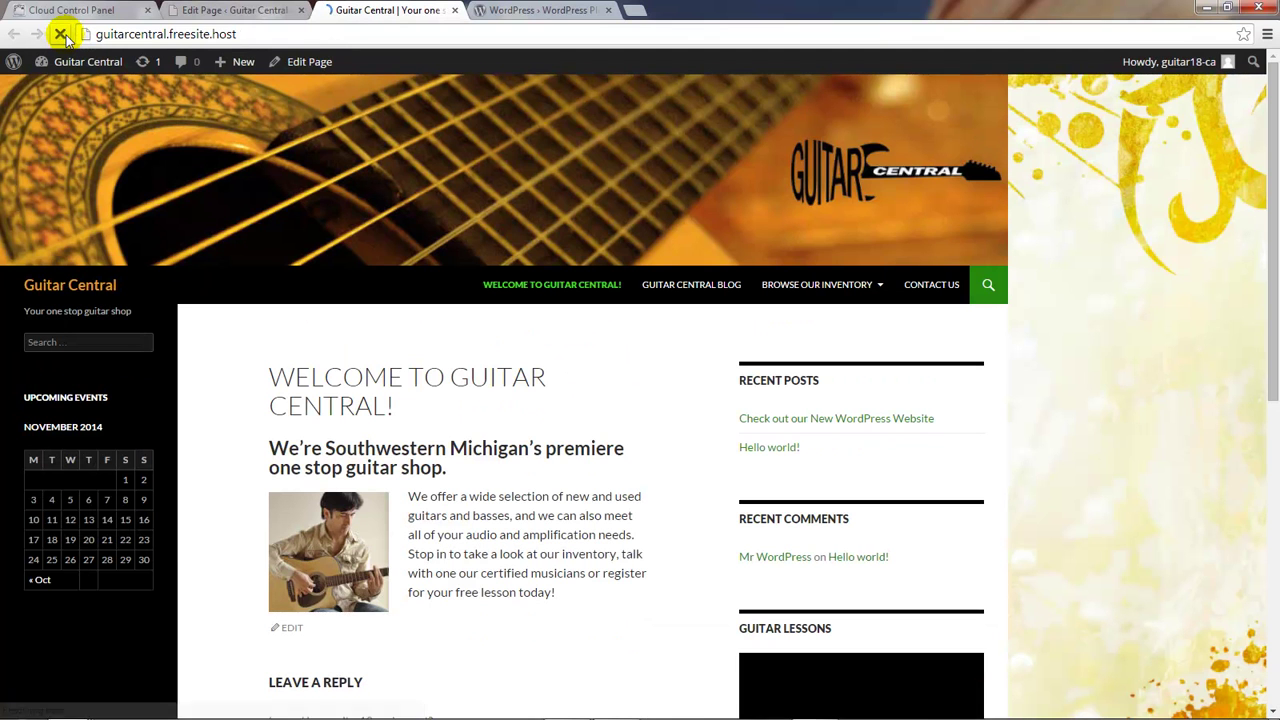
left_click(928, 286)
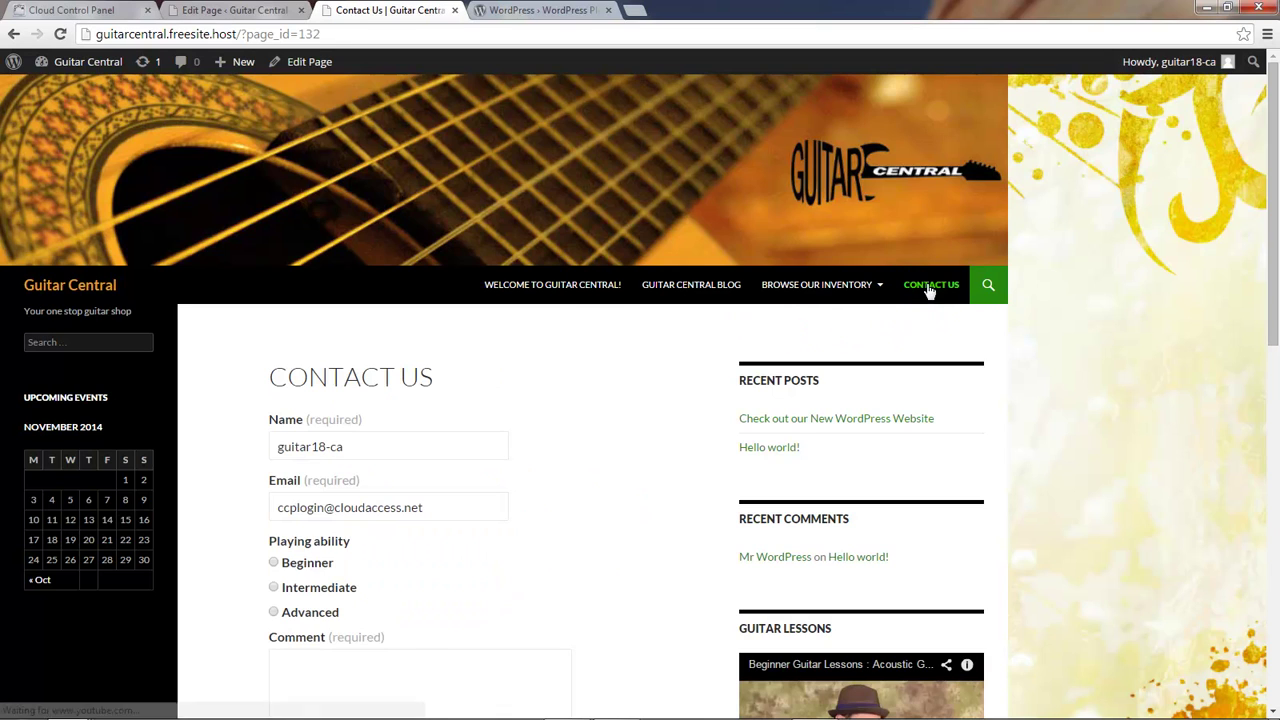
scroll(1263, 260, "down", 2)
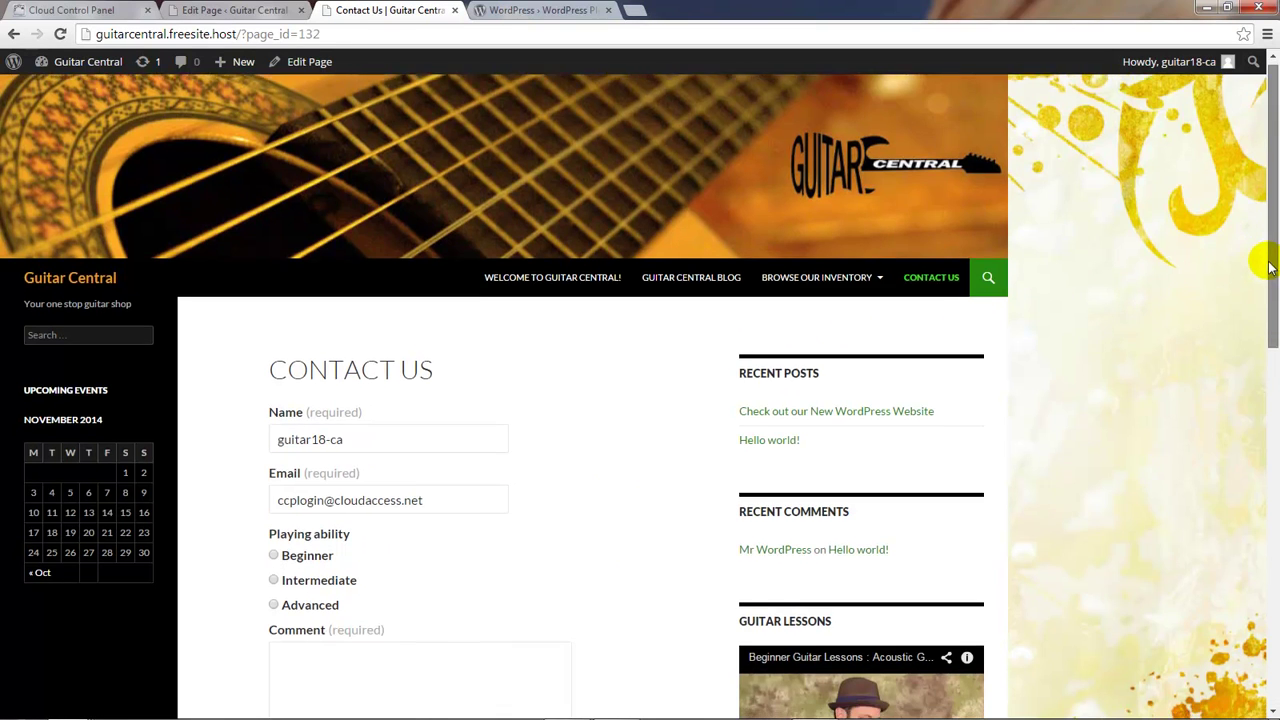
scroll(1256, 332, "down", 1)
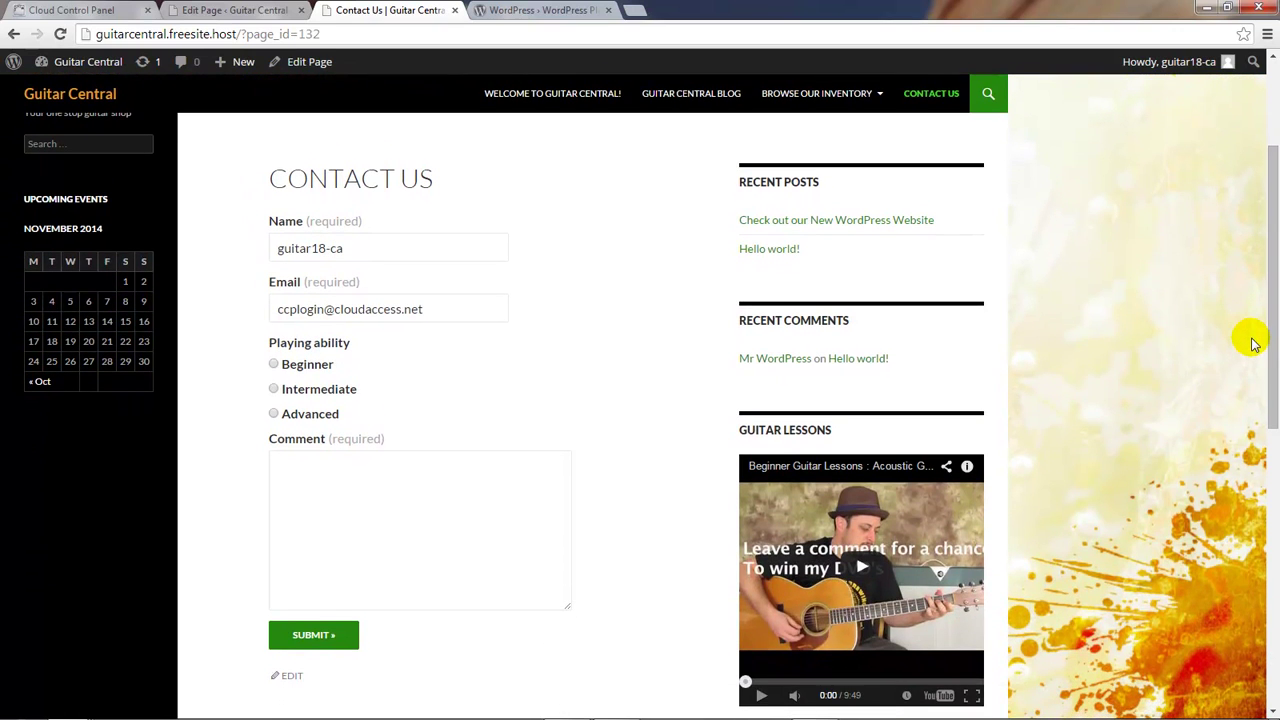